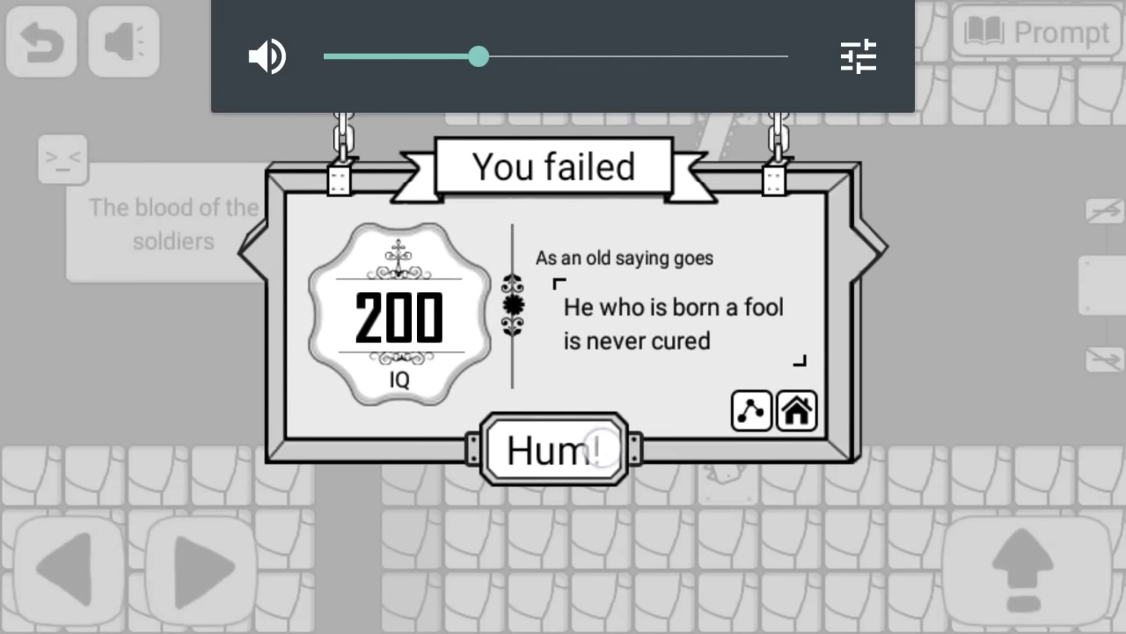
Restart the level and run the hero right, jumping into the swinging saws.
{"action": "left_click", "coordinate": [543, 452]}
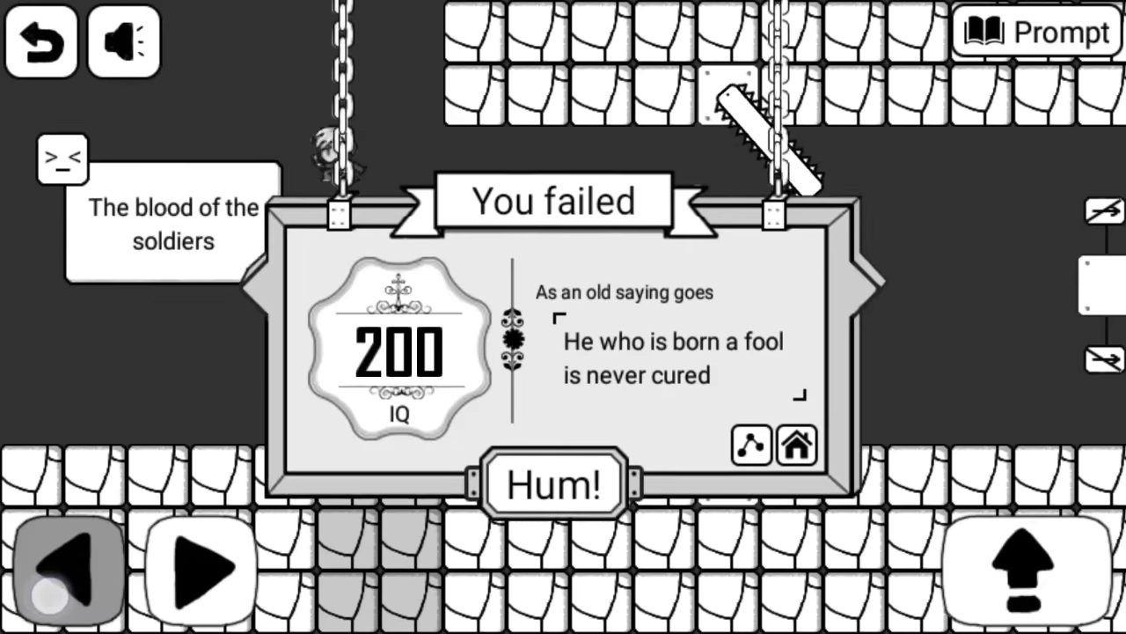
{"action": "left_click", "coordinate": [53, 563]}
{"action": "left_click", "coordinate": [68, 570]}
{"action": "left_click", "coordinate": [215, 577]}
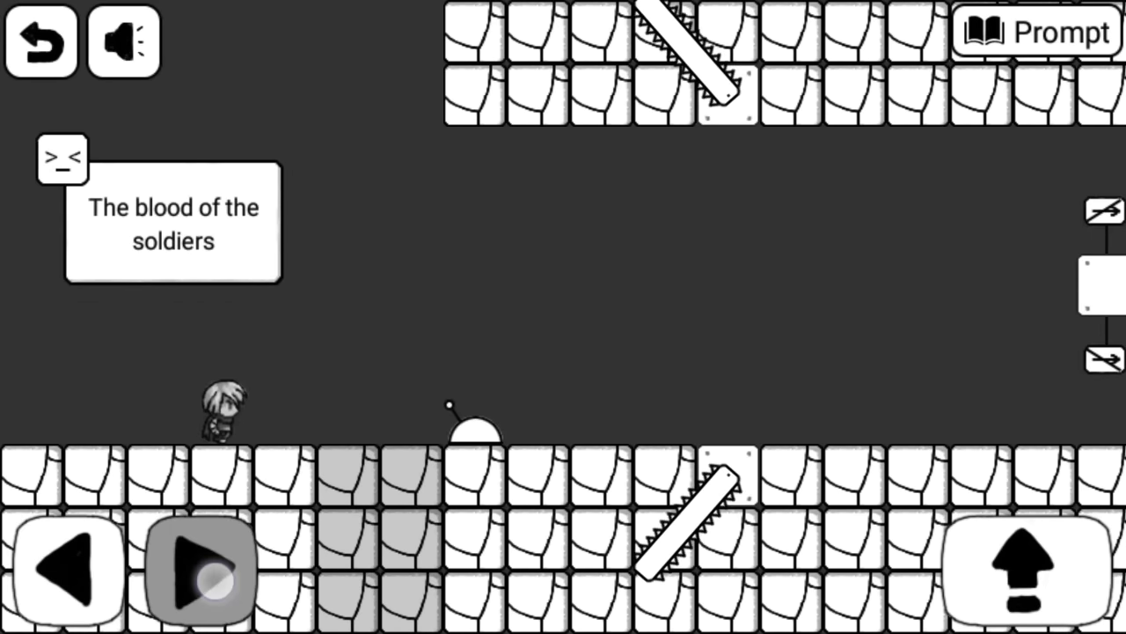
{"action": "left_click", "coordinate": [69, 570]}
{"action": "left_click", "coordinate": [1026, 570]}
{"action": "left_click", "coordinate": [210, 579]}
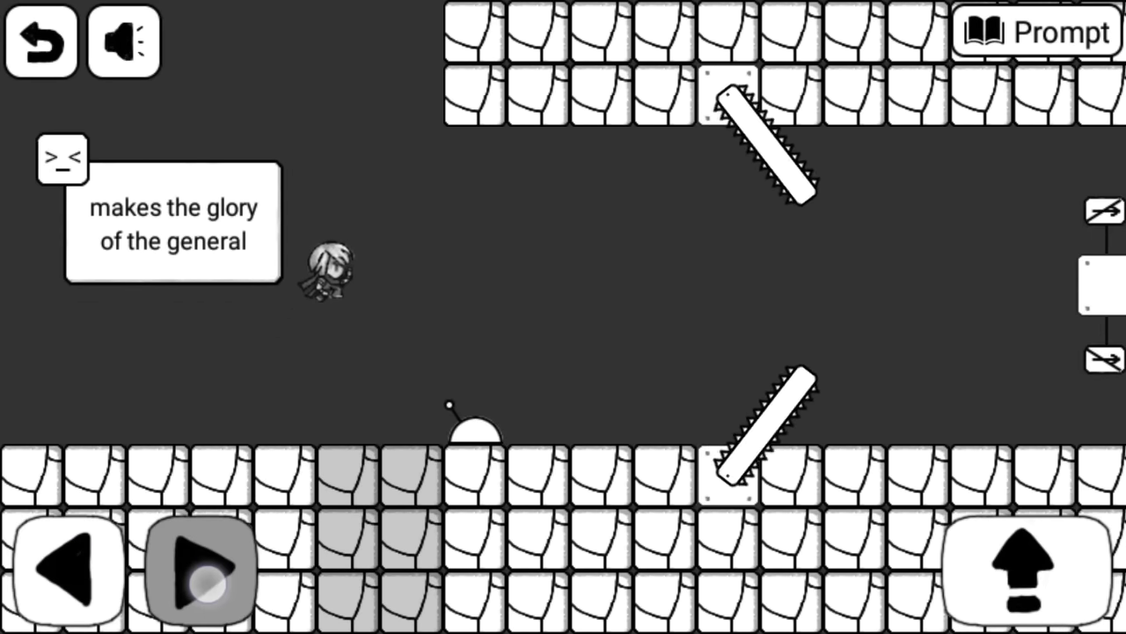
{"action": "left_click", "coordinate": [44, 586]}
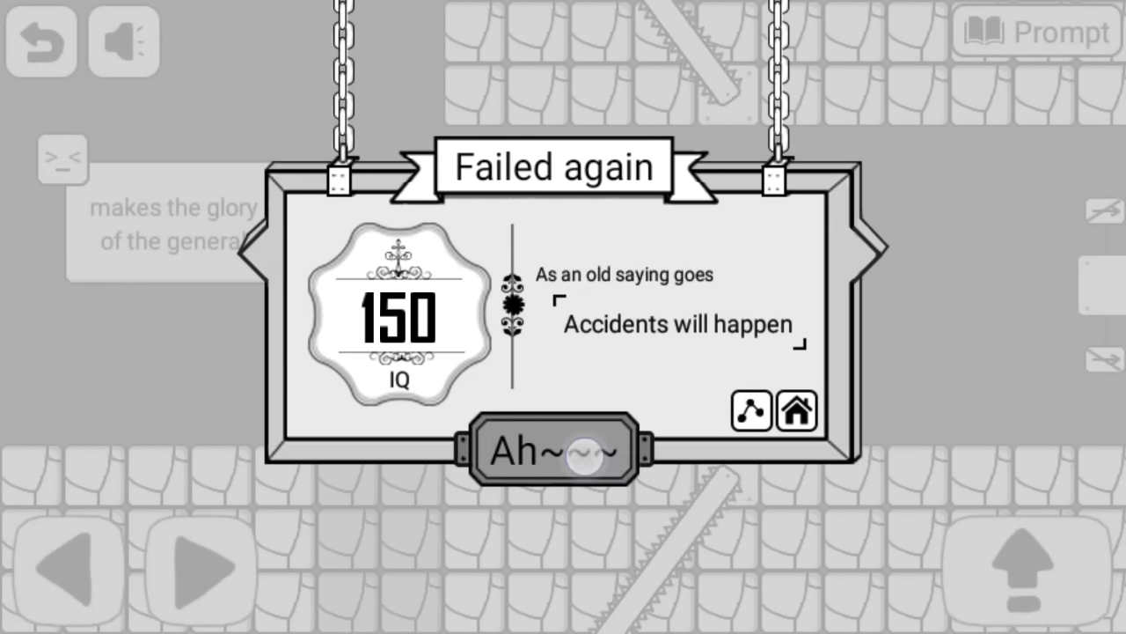
Respawn and jump the new character from the fallen body toward the saws.
{"action": "left_click", "coordinate": [585, 453]}
{"action": "left_click", "coordinate": [68, 567]}
{"action": "left_click", "coordinate": [209, 568]}
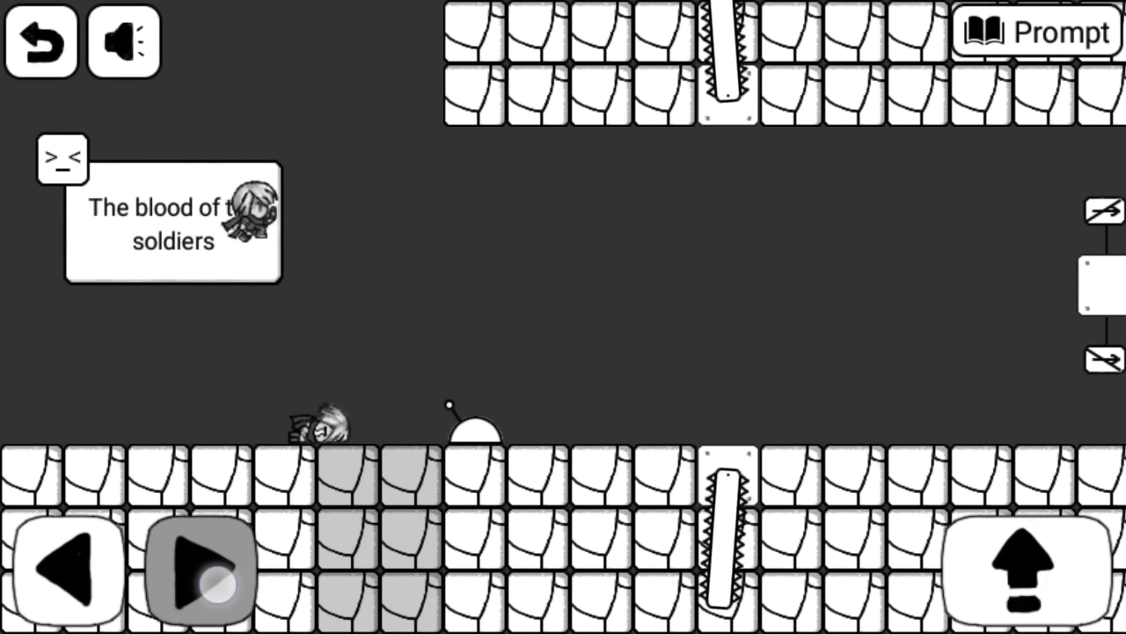
{"action": "left_click", "coordinate": [1021, 570]}
{"action": "left_click", "coordinate": [196, 570]}
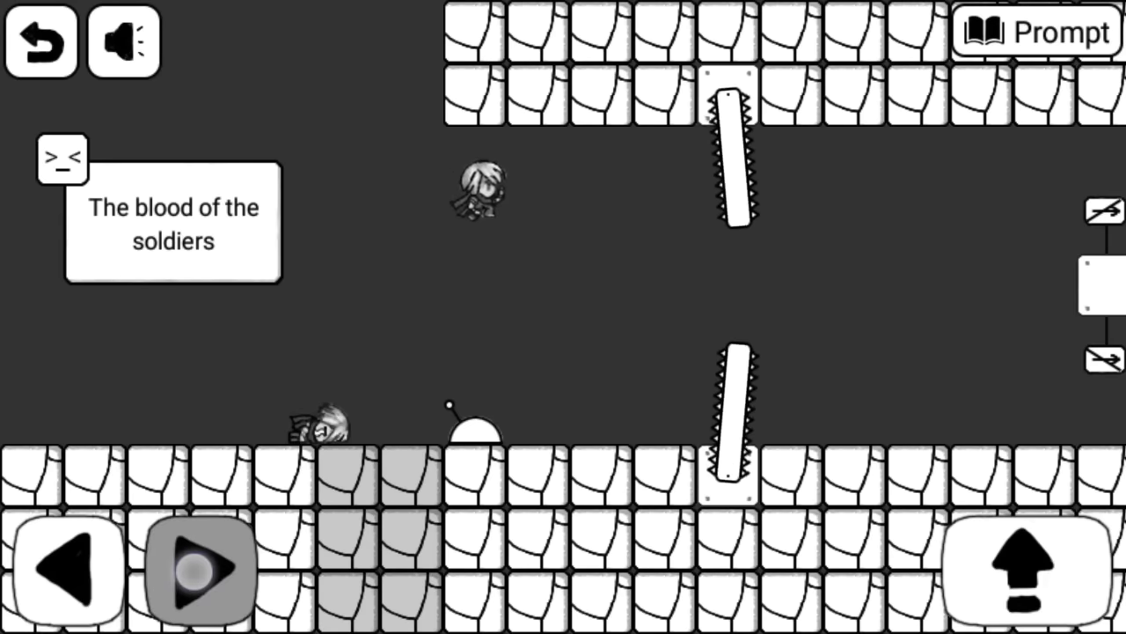
{"action": "left_click", "coordinate": [1020, 570]}
{"action": "left_click", "coordinate": [69, 568]}
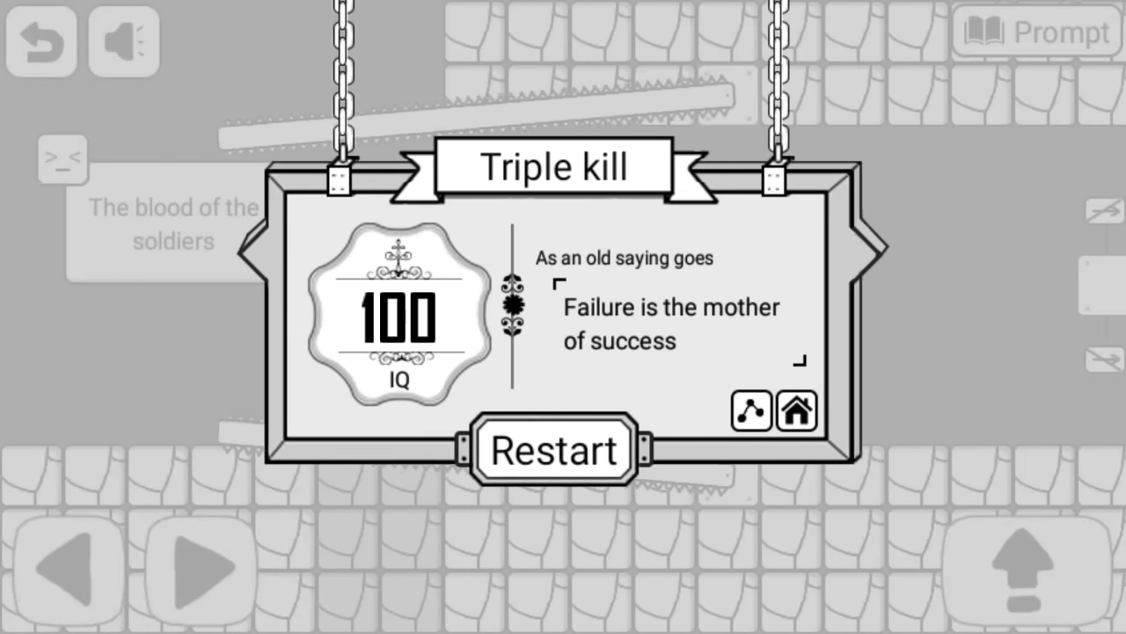
Restart after the triple kill and run the character right, then back left.
{"action": "left_click", "coordinate": [554, 451]}
{"action": "left_click", "coordinate": [68, 567]}
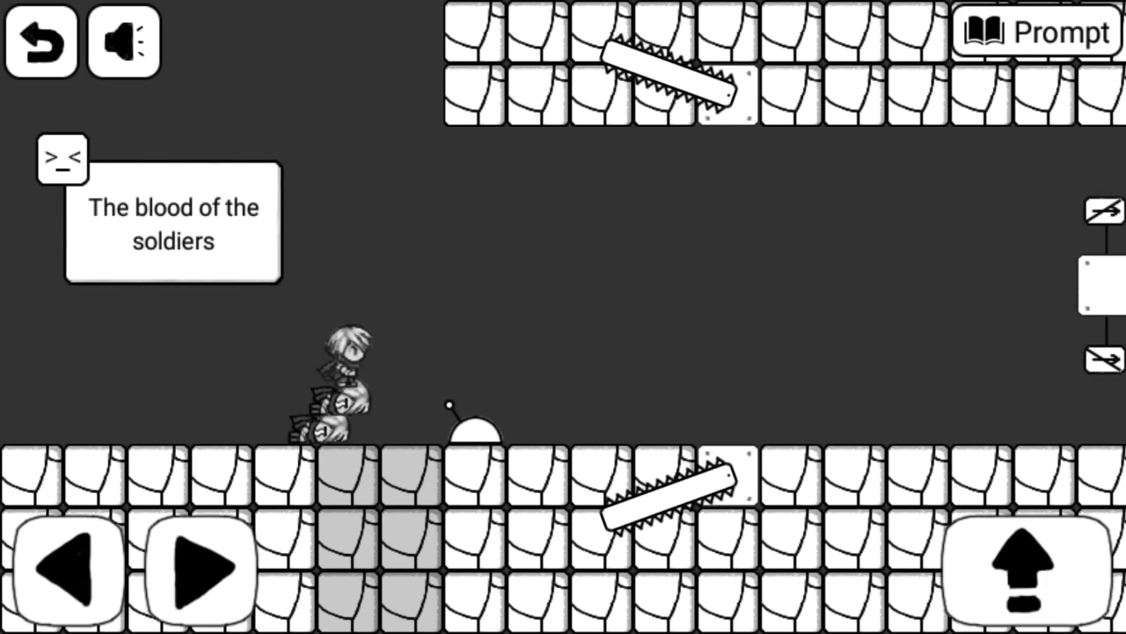
{"action": "left_click_drag", "start_coordinate": [201, 570], "coordinate": [200, 570]}
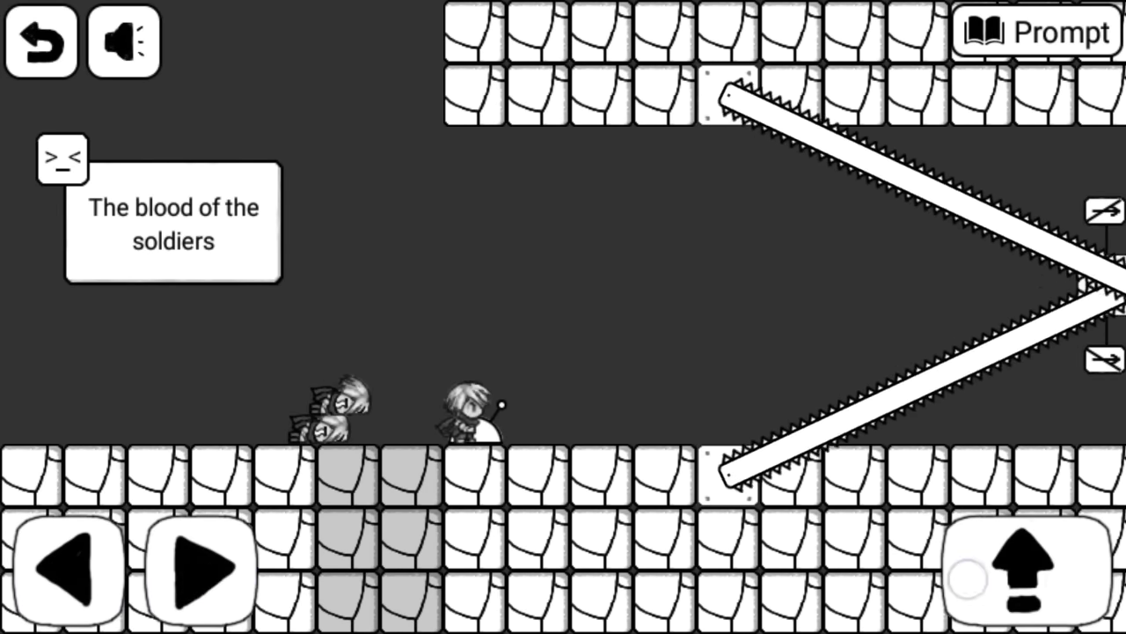
{"action": "left_click", "coordinate": [69, 570]}
{"action": "left_click", "coordinate": [200, 570]}
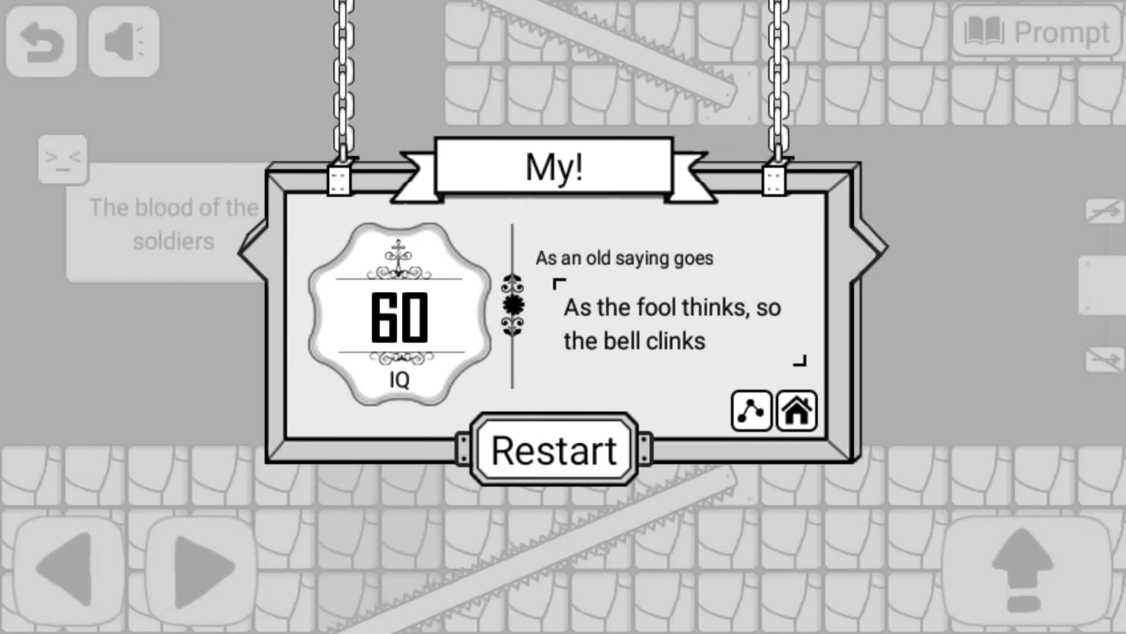
Restart after dying, step onto the pile and jump right toward the saws.
{"action": "left_click", "coordinate": [555, 450]}
{"action": "left_click", "coordinate": [53, 594]}
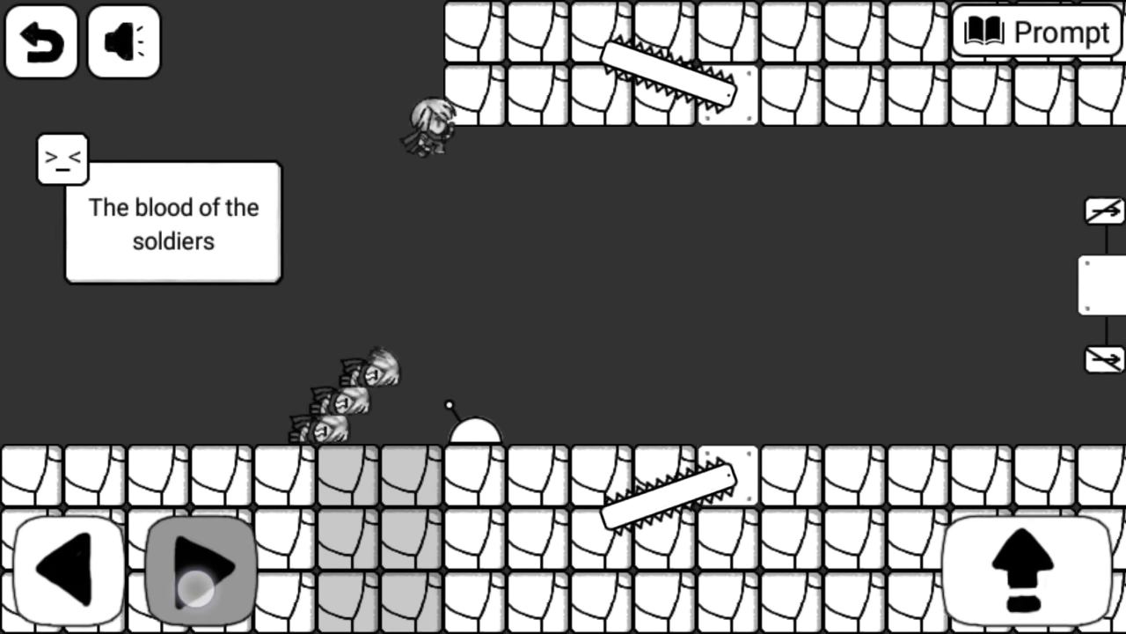
{"action": "left_click", "coordinate": [69, 571]}
{"action": "left_click", "coordinate": [201, 586]}
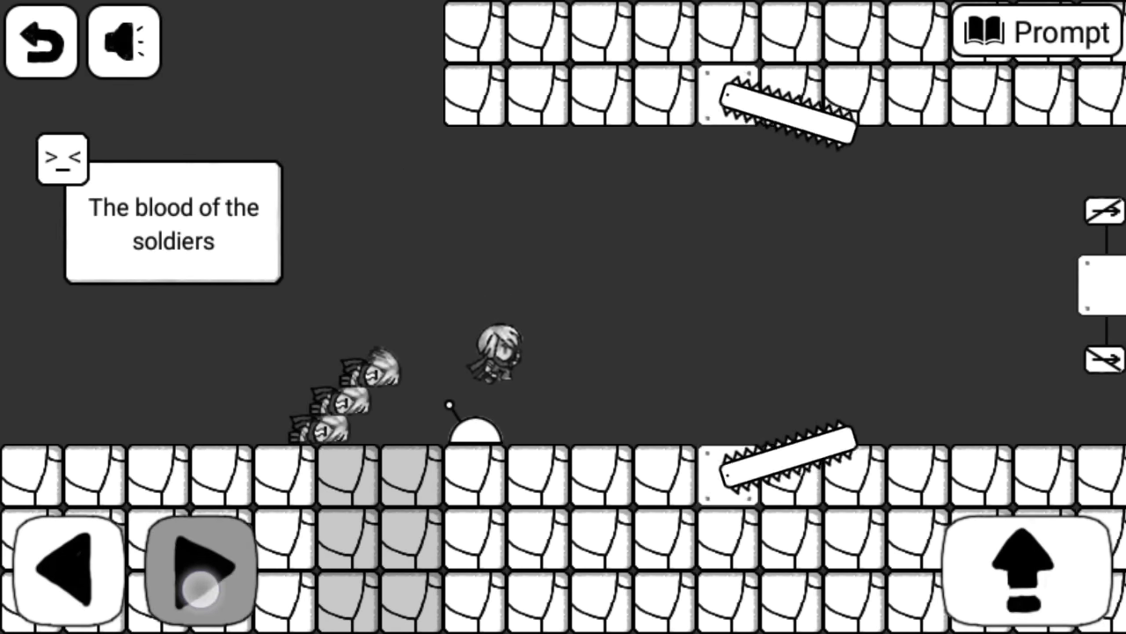
{"action": "left_click", "coordinate": [68, 570]}
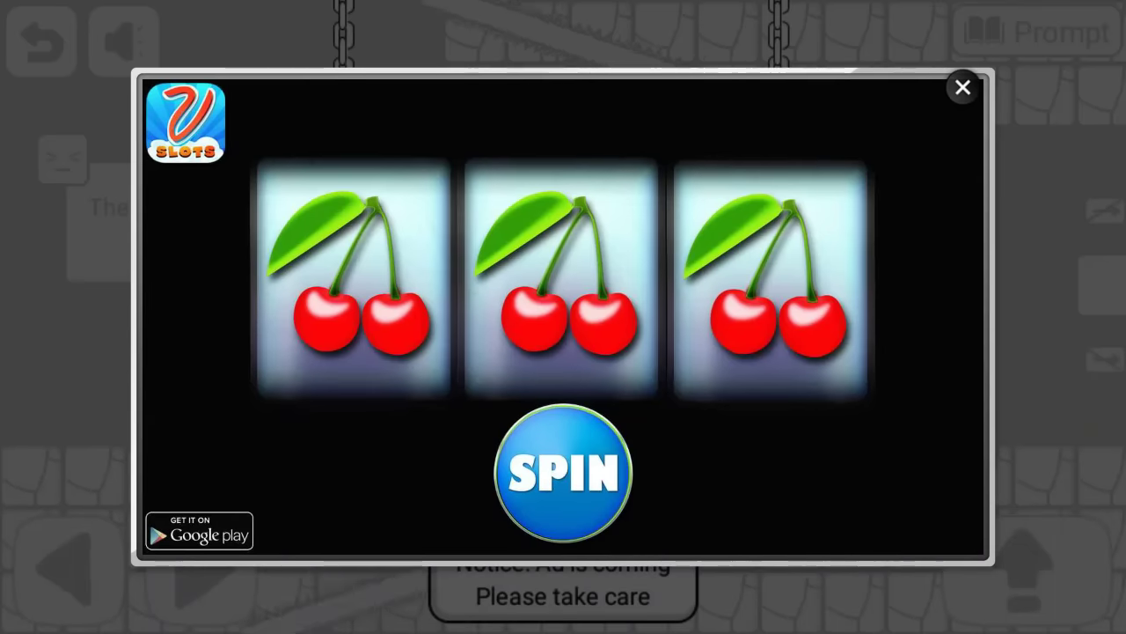
Close the ad and respawn a fresh character on top of the pile.
{"action": "left_click", "coordinate": [953, 111]}
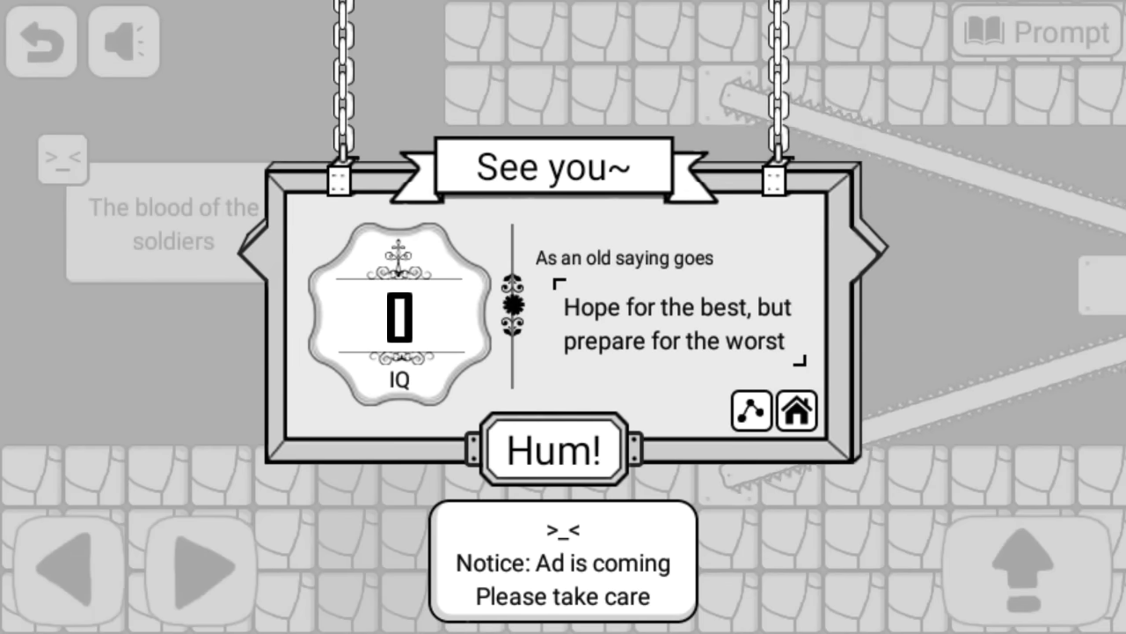
{"action": "left_click", "coordinate": [554, 530]}
{"action": "left_click", "coordinate": [60, 592]}
Jump from the top of the pile toward the saws and dismiss the failure result.
{"action": "left_click", "coordinate": [202, 572]}
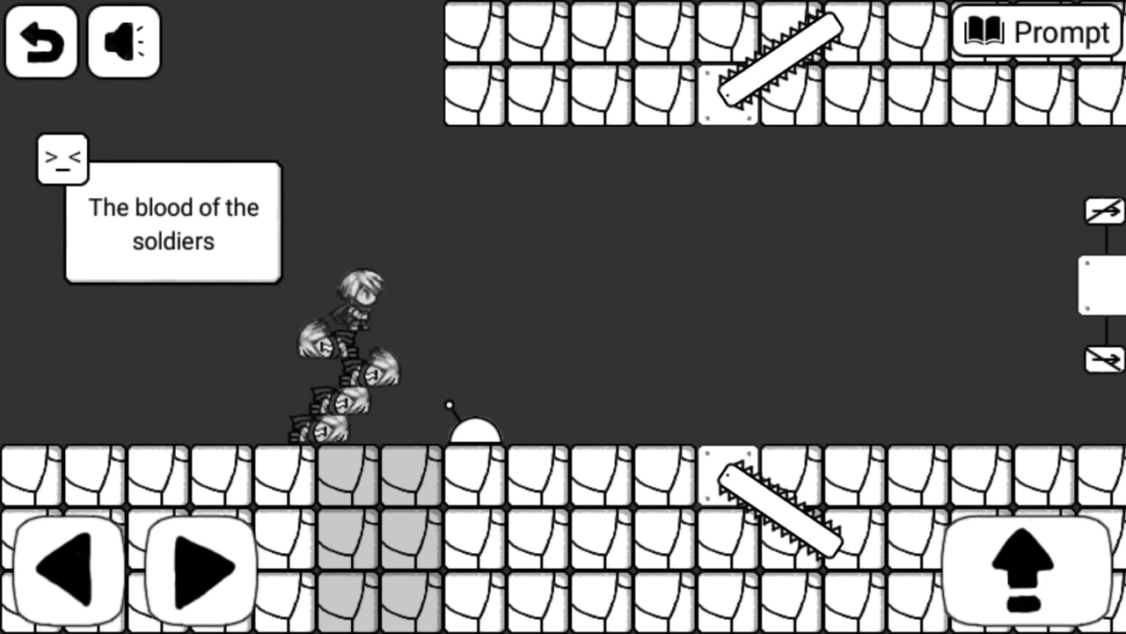
{"action": "left_click", "coordinate": [69, 559]}
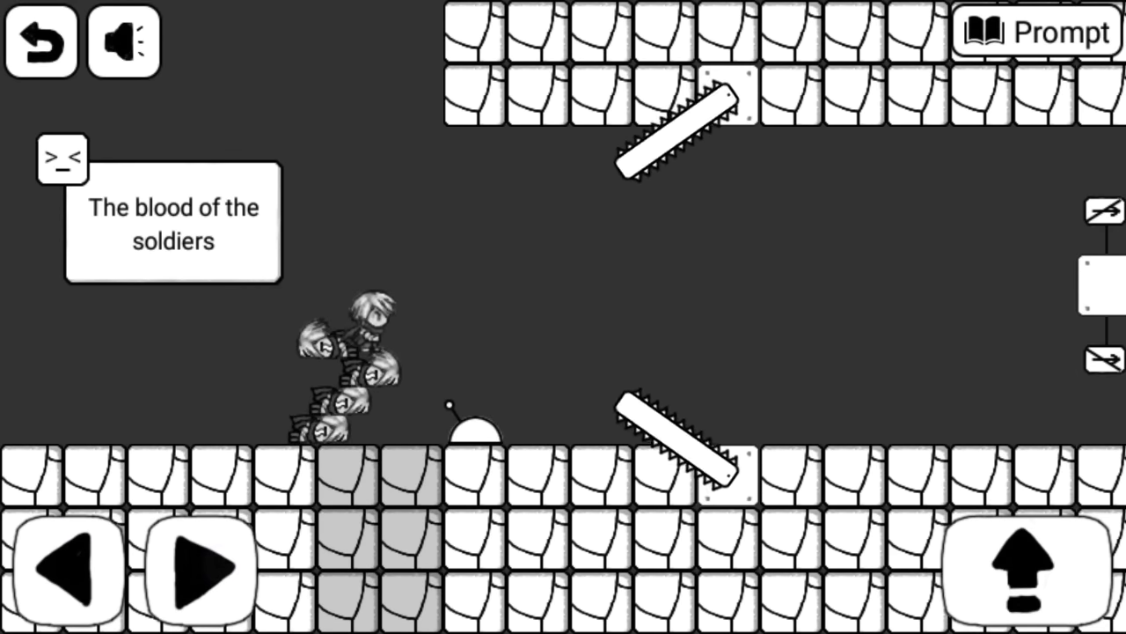
{"action": "left_click", "coordinate": [203, 572]}
{"action": "left_click", "coordinate": [1025, 568]}
{"action": "left_click", "coordinate": [69, 567]}
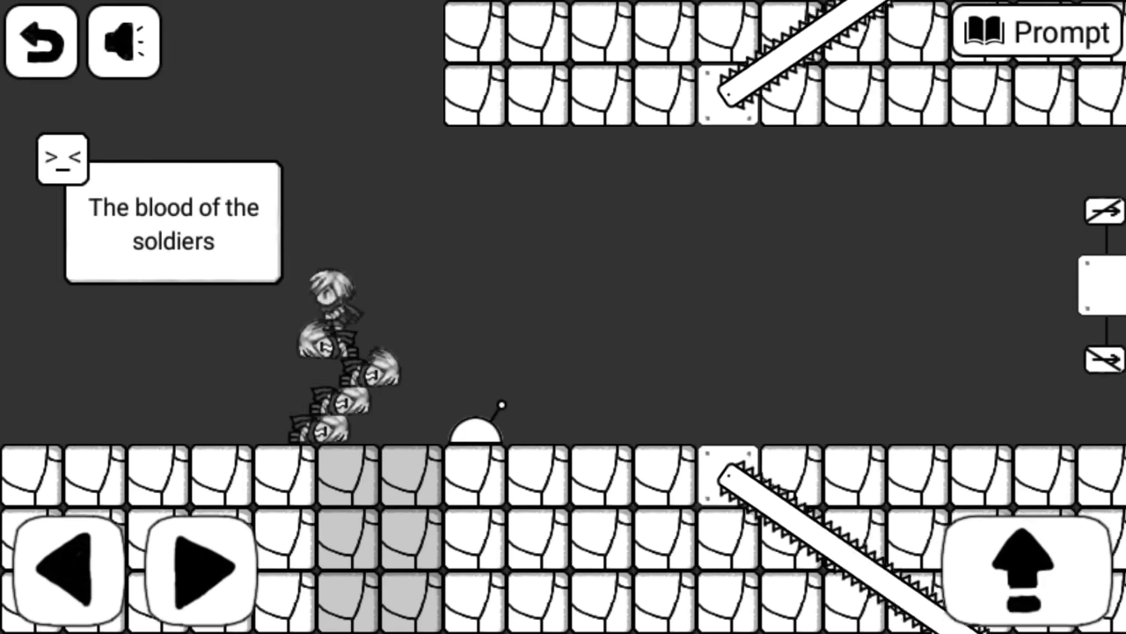
{"action": "left_click", "coordinate": [202, 572]}
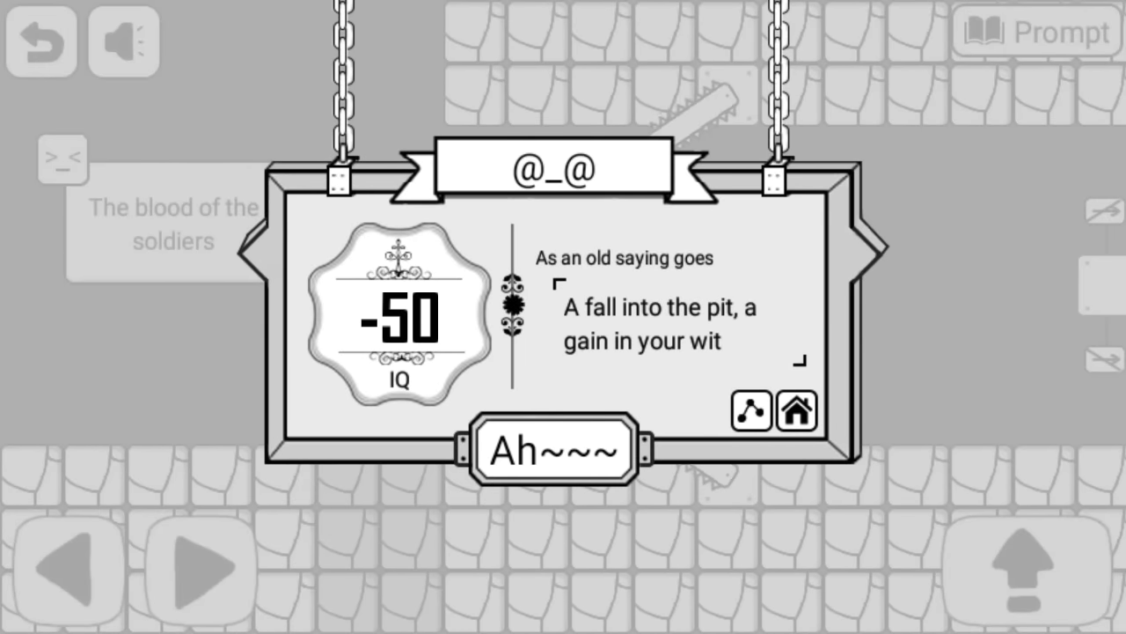
{"action": "left_click", "coordinate": [605, 446]}
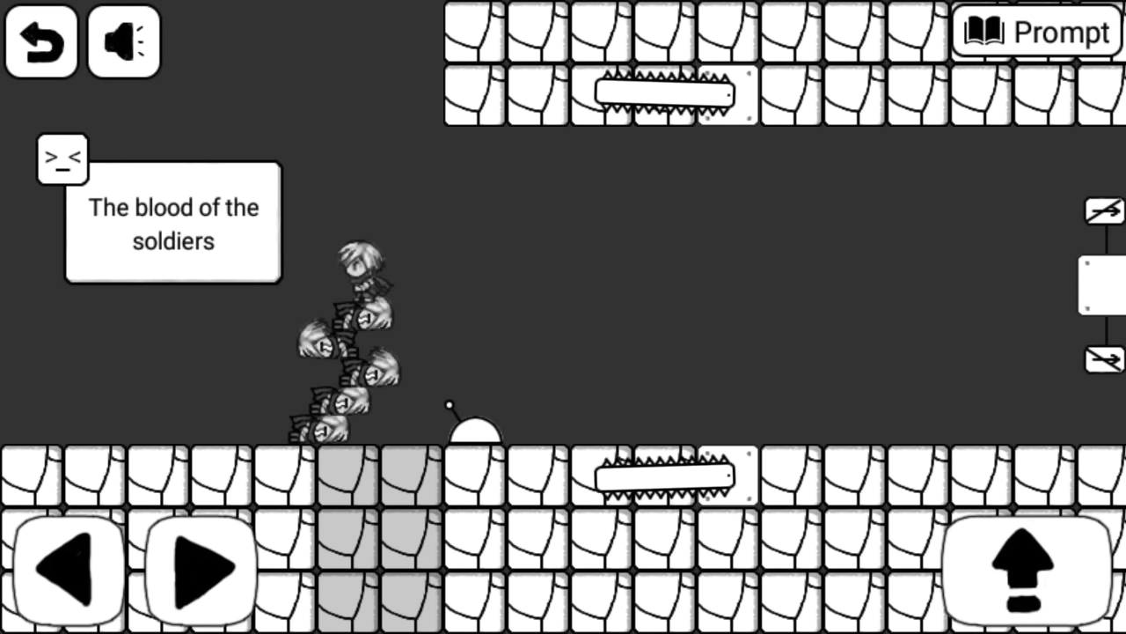
Make two more jumps from the pile toward the saws, restarting after each death.
{"action": "left_click", "coordinate": [201, 571]}
{"action": "left_click", "coordinate": [1024, 571]}
{"action": "left_click", "coordinate": [68, 571]}
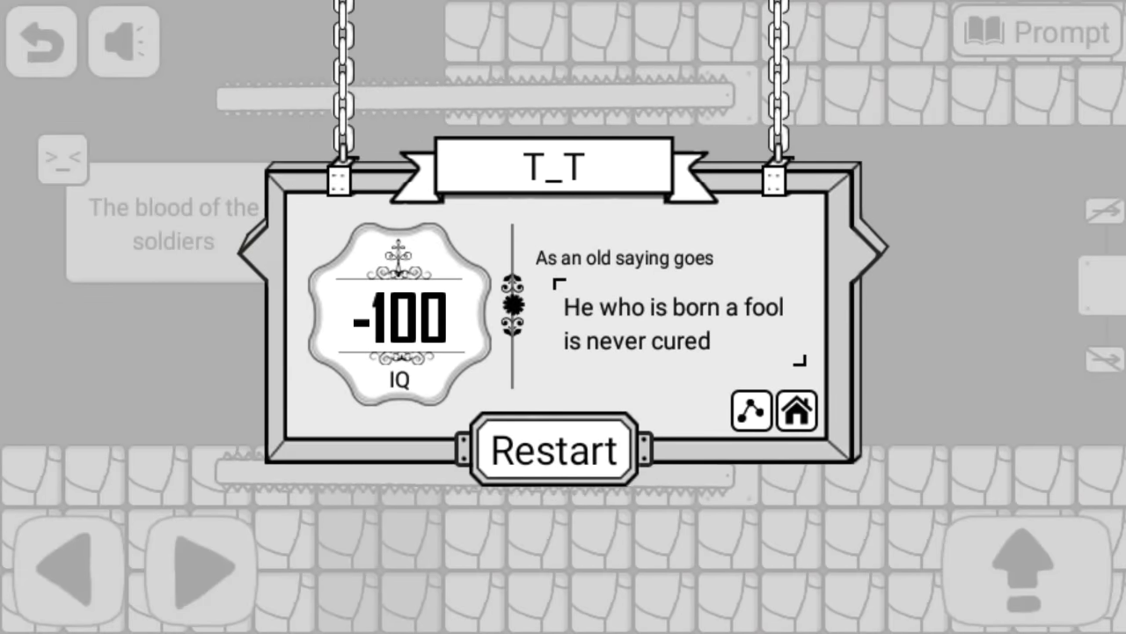
{"action": "left_click", "coordinate": [555, 449]}
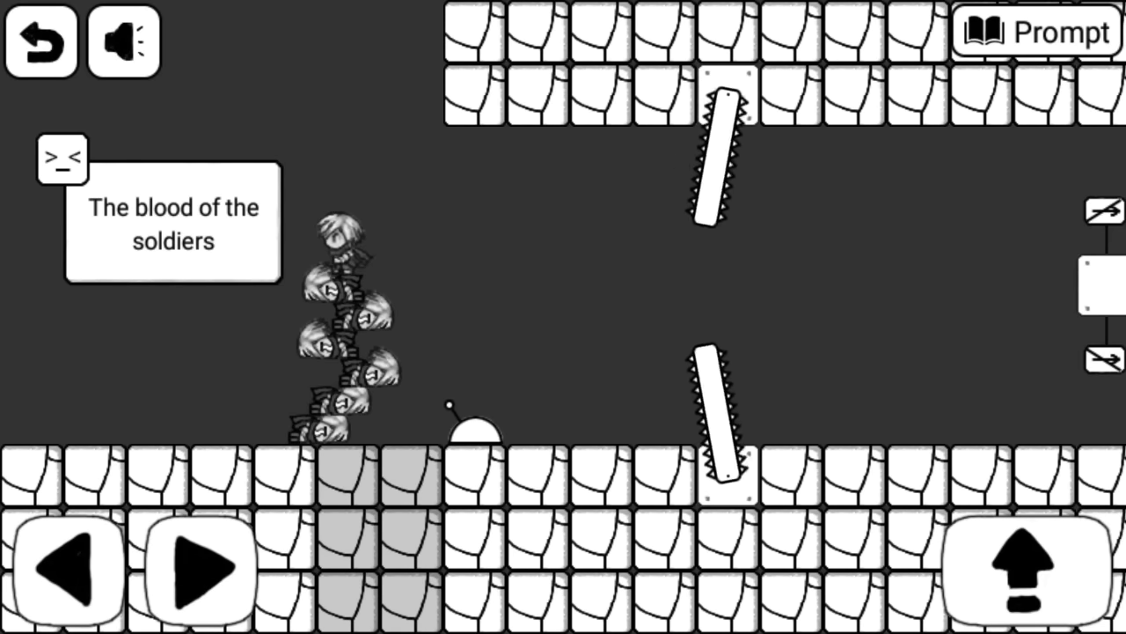
{"action": "left_click", "coordinate": [203, 570]}
{"action": "left_click", "coordinate": [69, 563]}
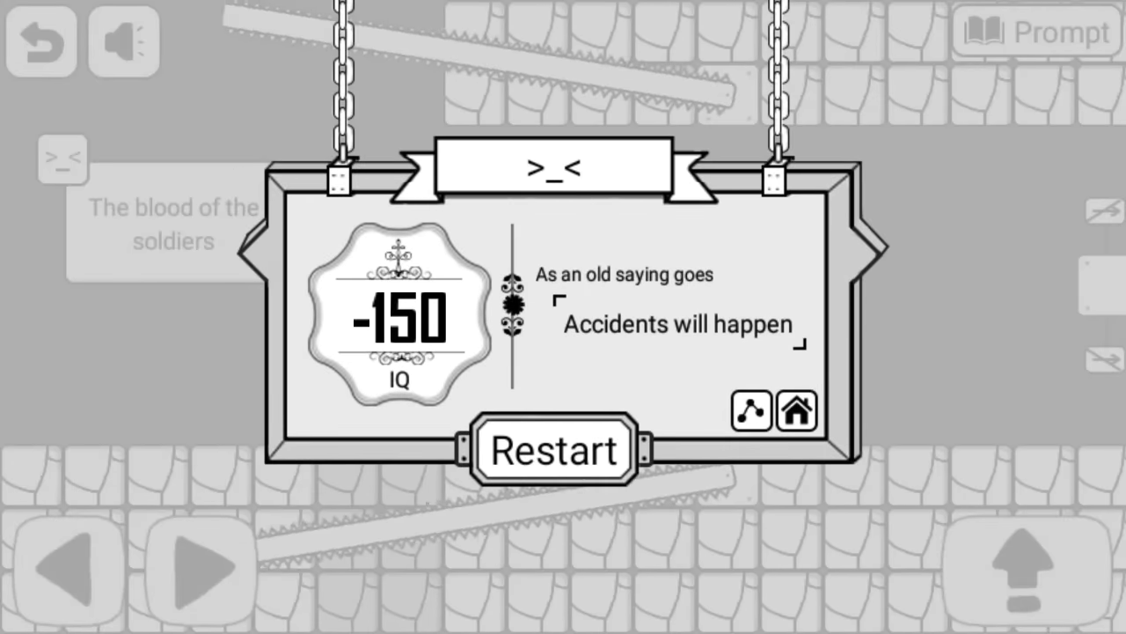
{"action": "left_click", "coordinate": [555, 530]}
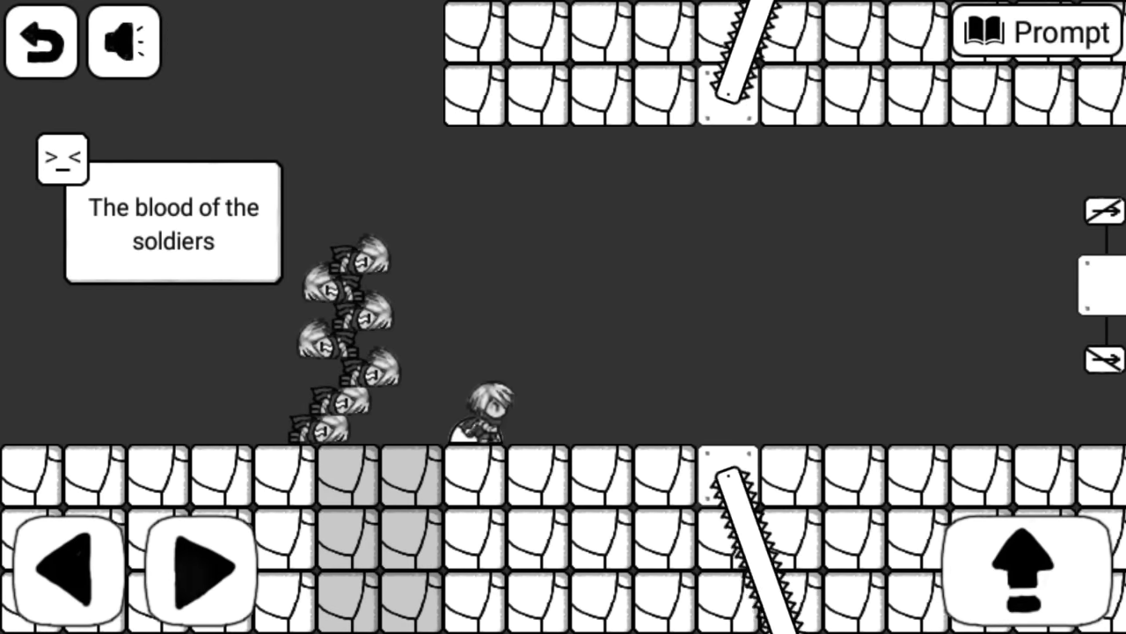
Climb to the top of the soldier pile and dismiss the -150 IQ failure panel.
{"action": "left_click", "coordinate": [69, 571]}
{"action": "left_click", "coordinate": [1025, 570]}
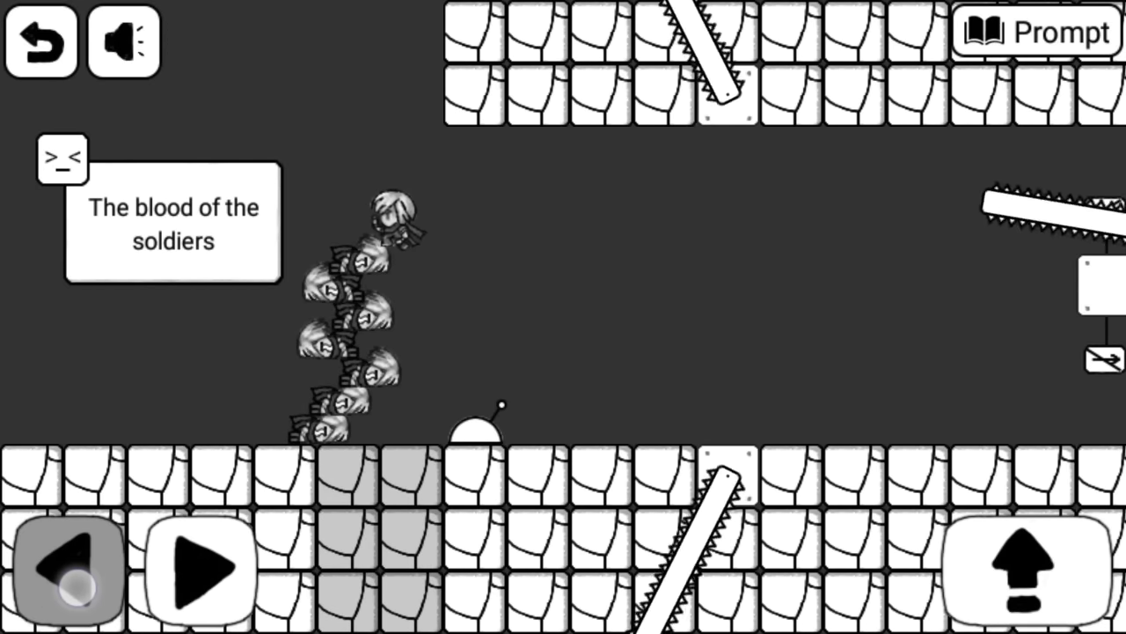
{"action": "left_click", "coordinate": [201, 570]}
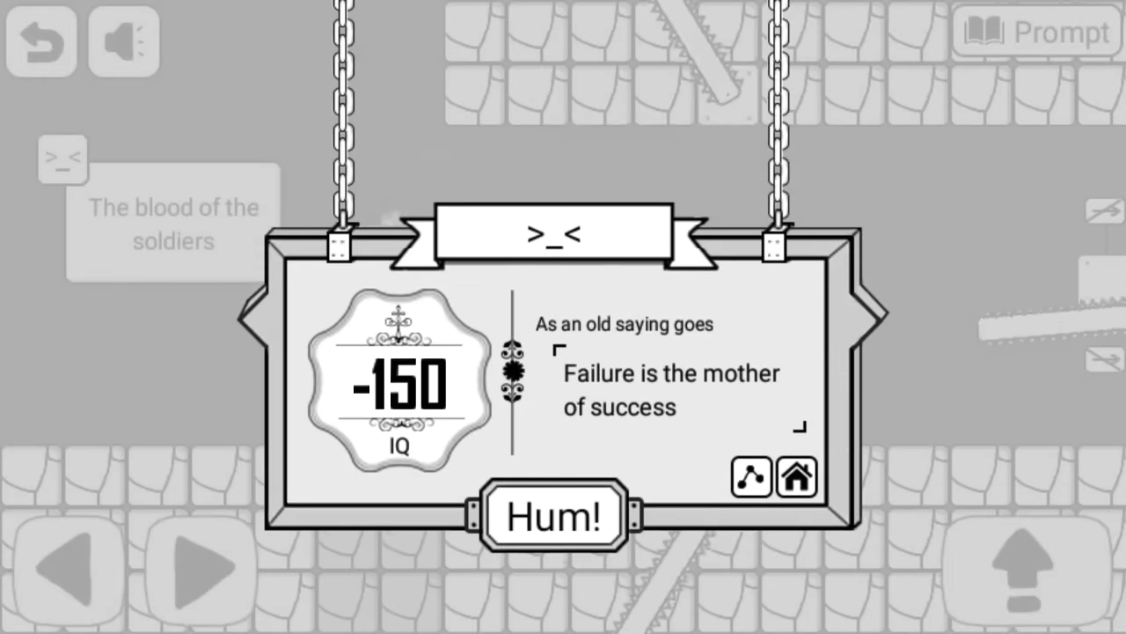
{"action": "left_click", "coordinate": [551, 516]}
Drop off the pile, leap into the saw blades, and dismiss the death message.
{"action": "left_click", "coordinate": [1025, 570]}
{"action": "left_click", "coordinate": [201, 571]}
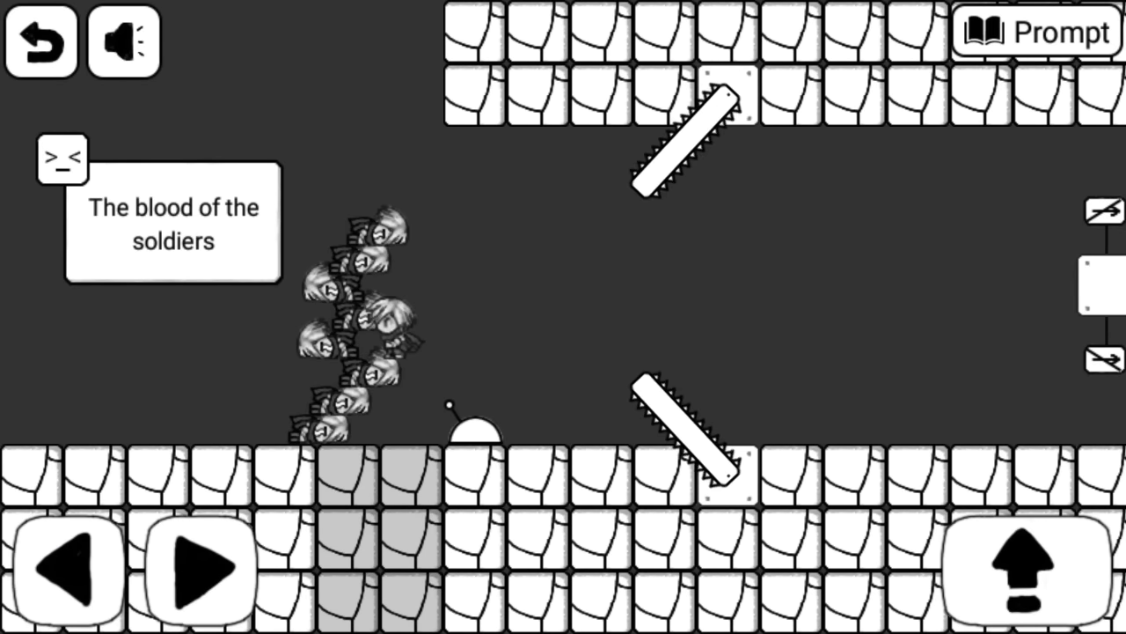
{"action": "left_click", "coordinate": [201, 570]}
{"action": "left_click", "coordinate": [69, 570]}
{"action": "left_click", "coordinate": [1025, 570]}
{"action": "left_click", "coordinate": [201, 570]}
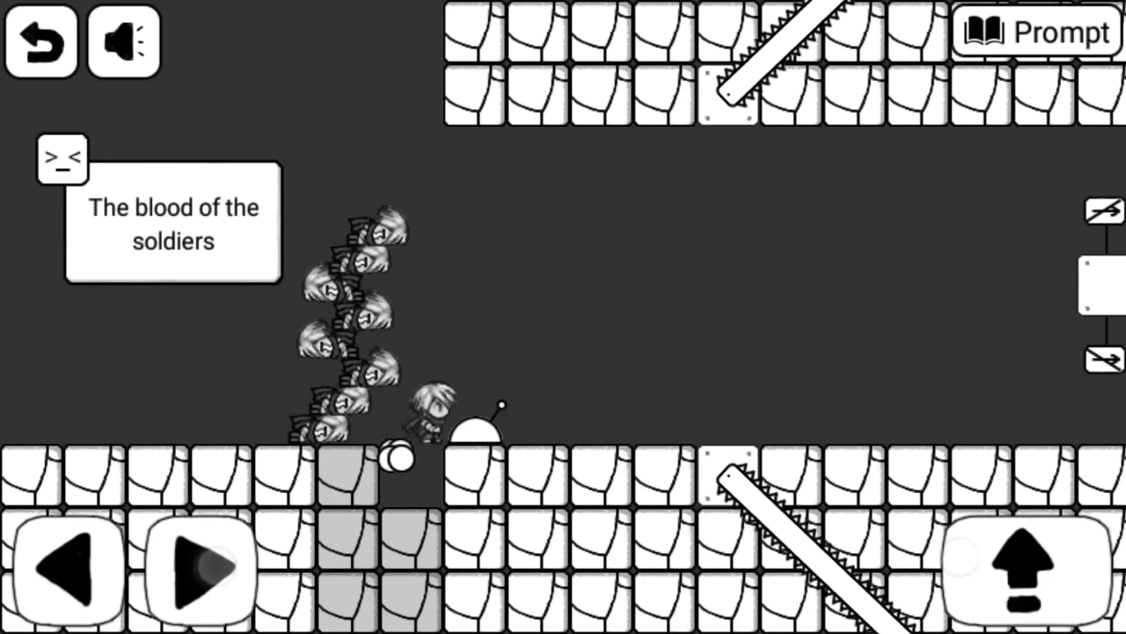
{"action": "left_click", "coordinate": [1025, 571]}
{"action": "left_click", "coordinate": [69, 571]}
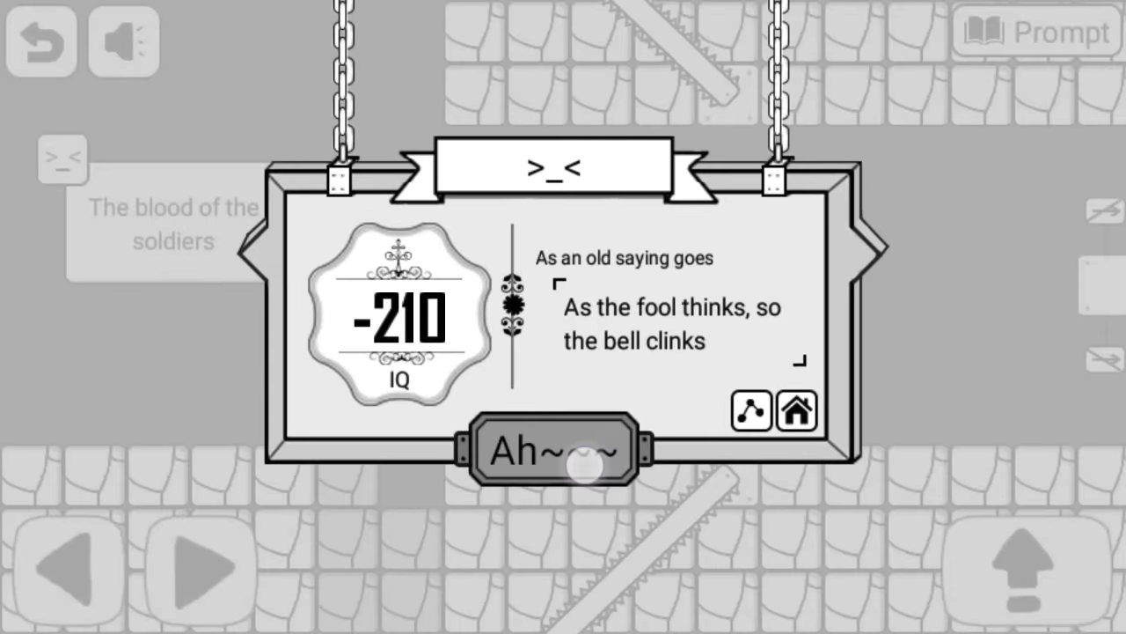
{"action": "left_click", "coordinate": [583, 462]}
Climb back onto the soldier pile, close the ad, and restart the level.
{"action": "left_click", "coordinate": [200, 570]}
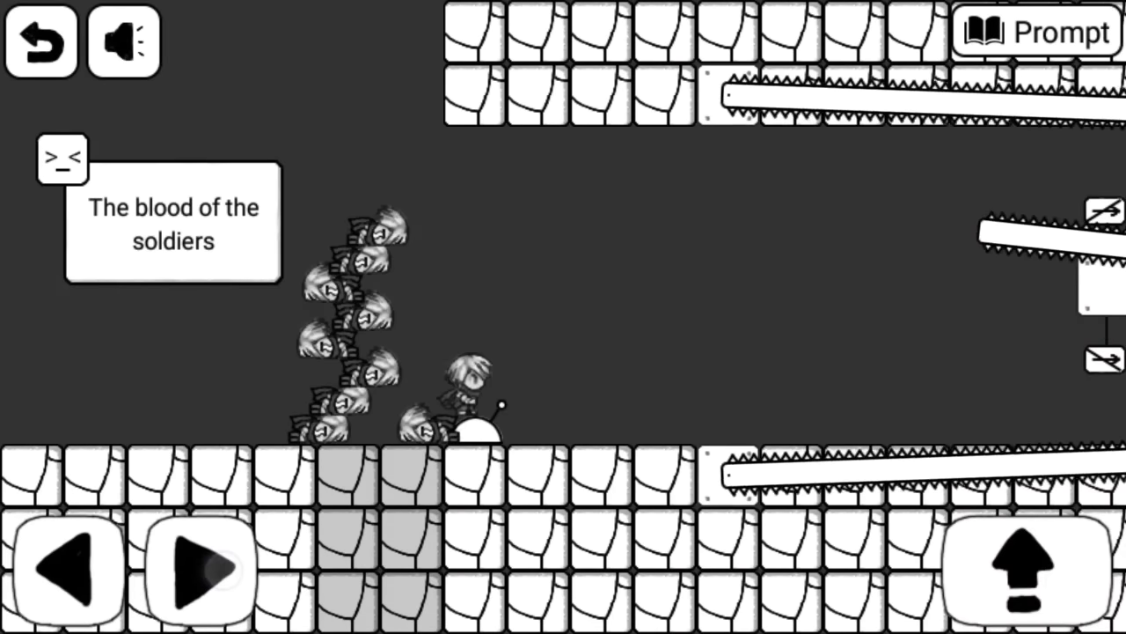
{"action": "left_click", "coordinate": [68, 570]}
{"action": "left_click", "coordinate": [1025, 570]}
{"action": "left_click", "coordinate": [69, 571]}
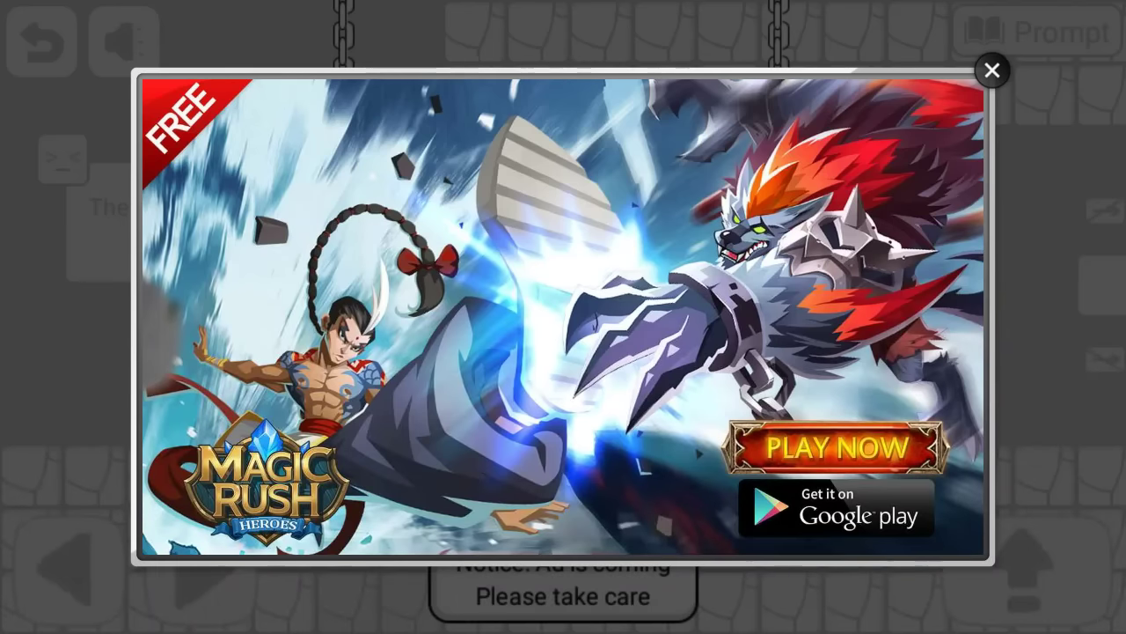
{"action": "left_click", "coordinate": [992, 72]}
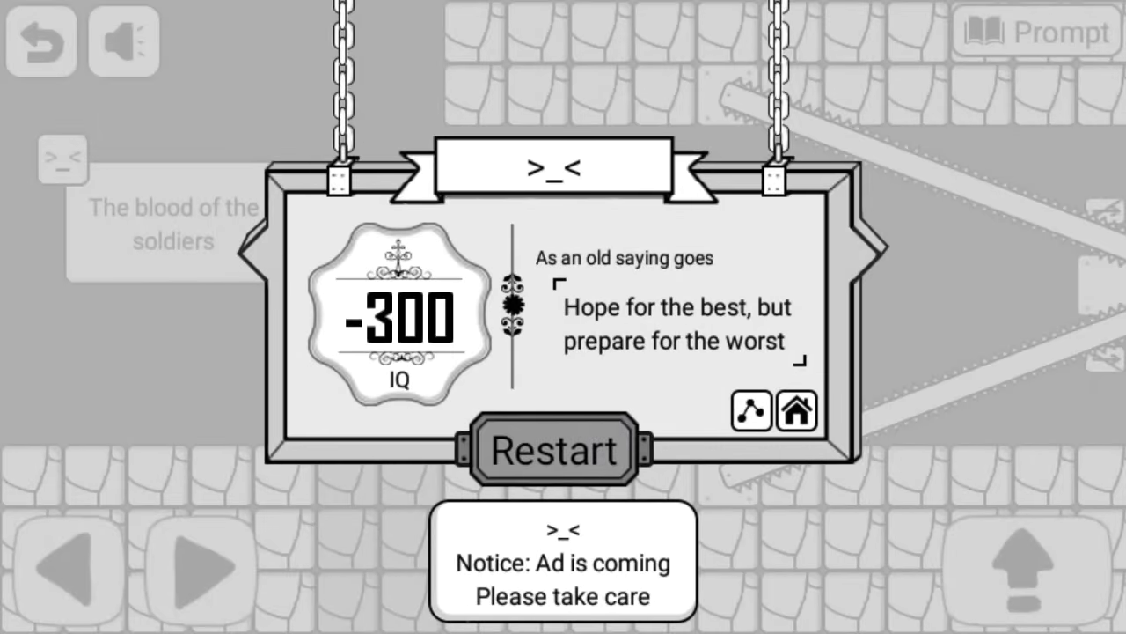
{"action": "left_click", "coordinate": [553, 451]}
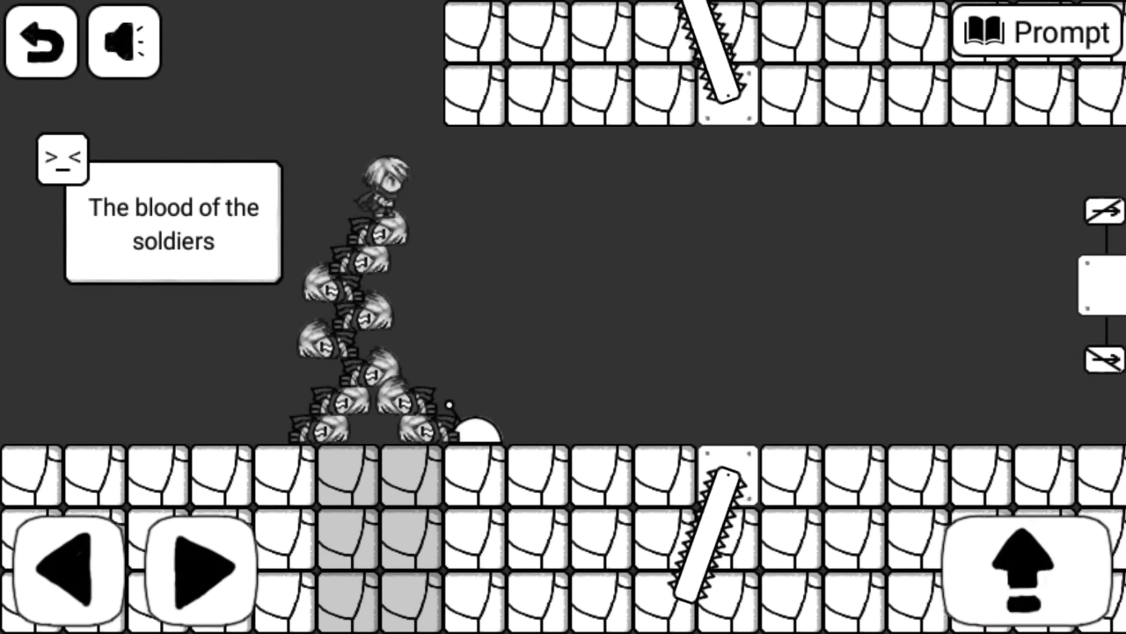
Jump off the pile onto the ground and back, then restart after dying.
{"action": "left_click", "coordinate": [202, 570]}
{"action": "left_click", "coordinate": [1021, 570]}
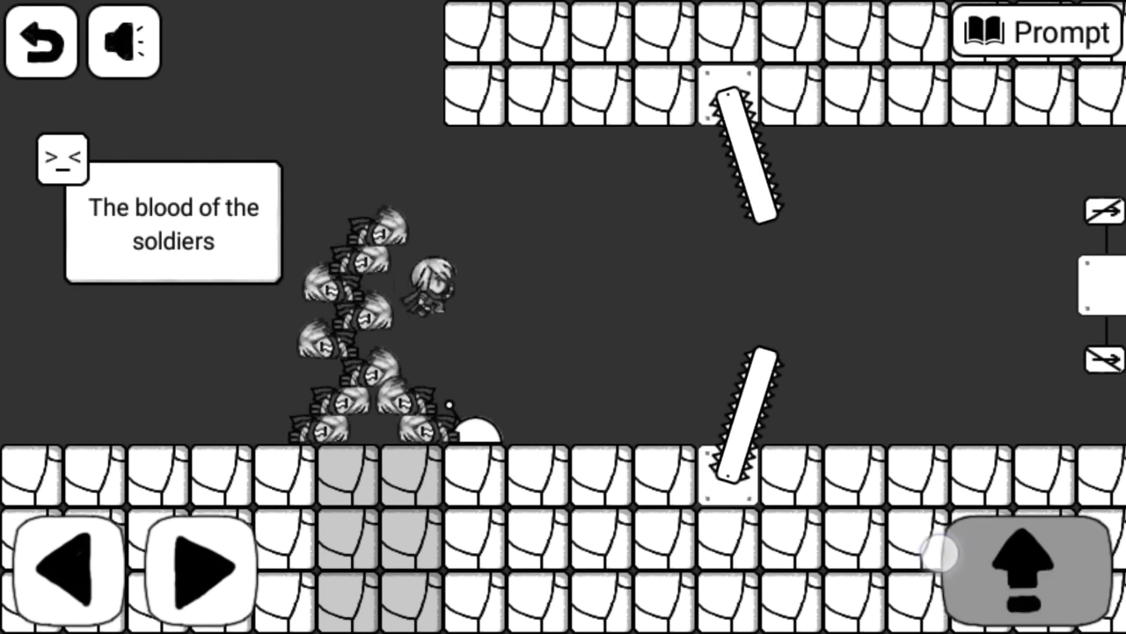
{"action": "left_click", "coordinate": [71, 563]}
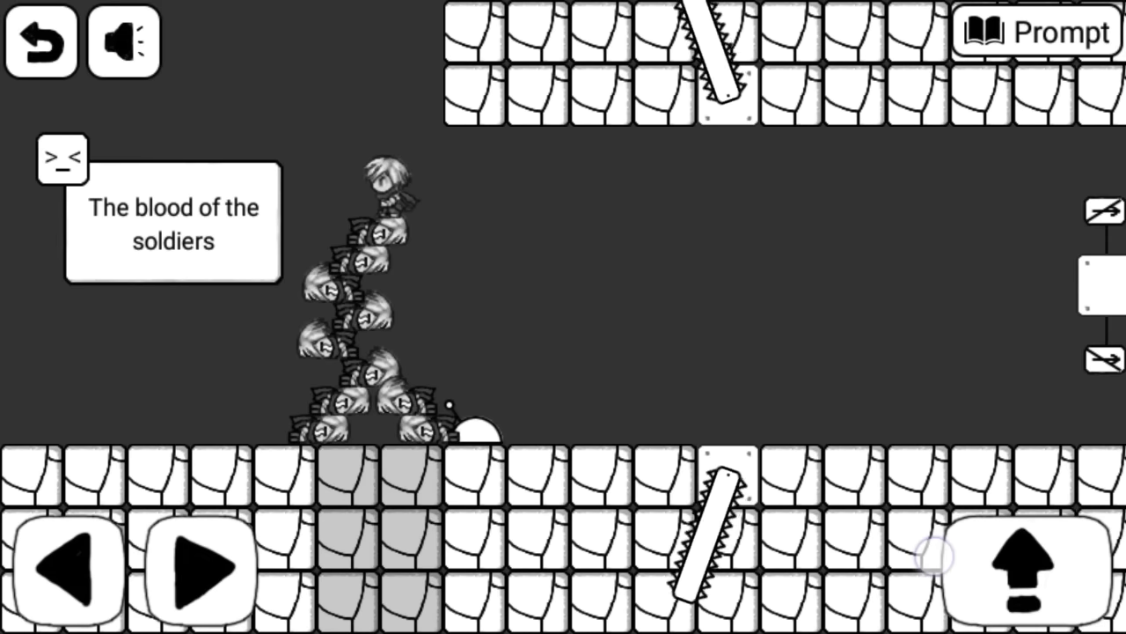
{"action": "left_click", "coordinate": [1021, 571]}
{"action": "left_click", "coordinate": [202, 570]}
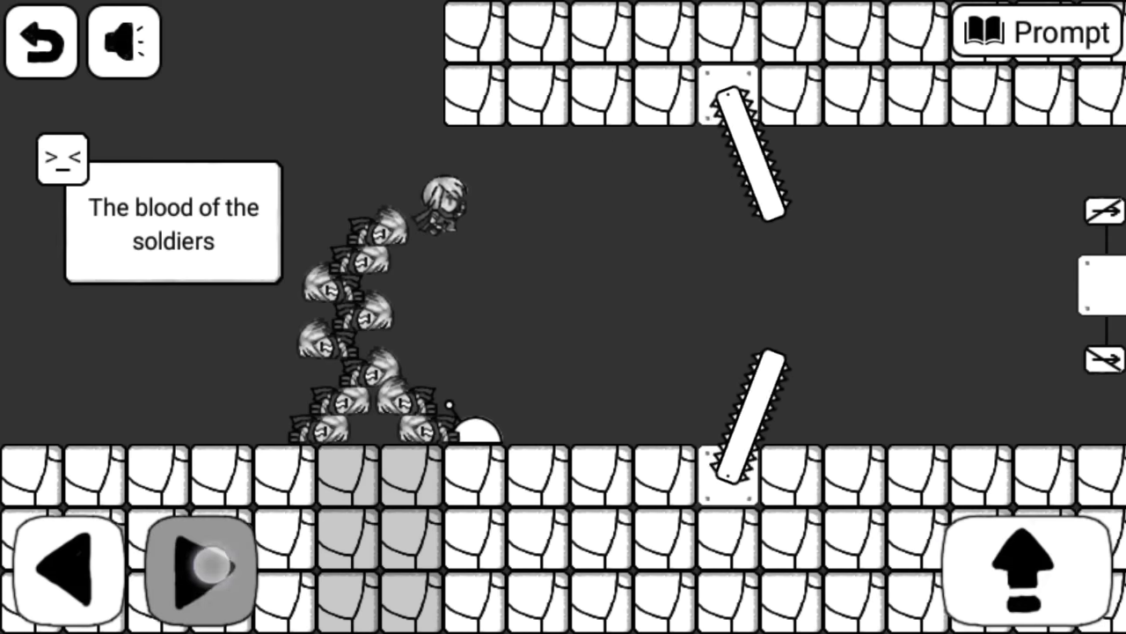
{"action": "left_click", "coordinate": [1021, 570]}
{"action": "left_click", "coordinate": [202, 570]}
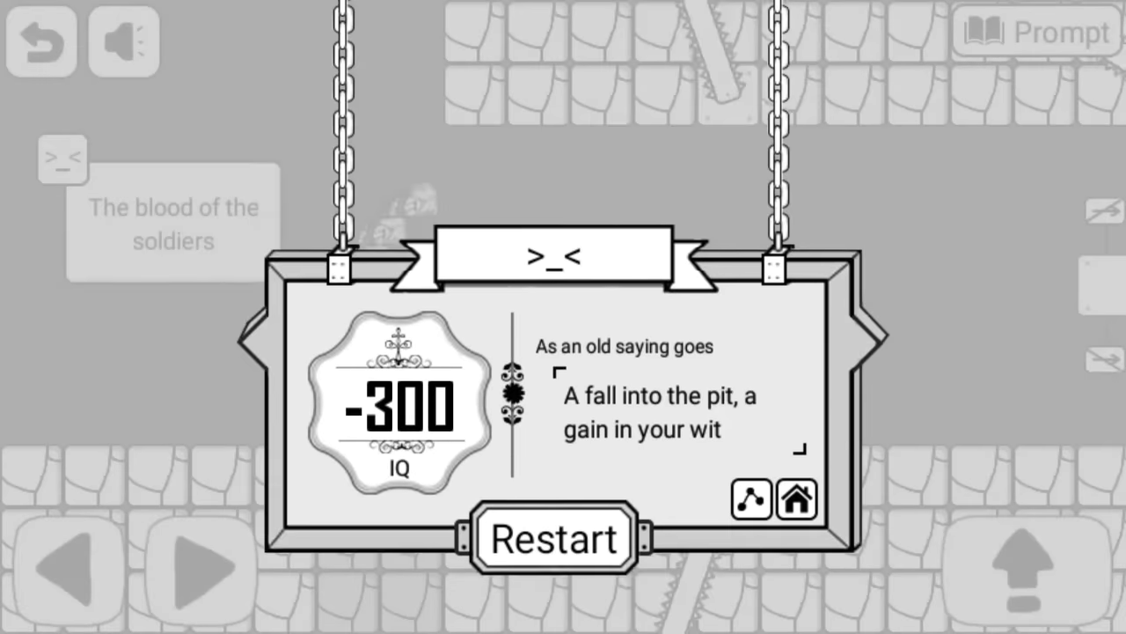
{"action": "left_click", "coordinate": [554, 448]}
Jump from the pile toward the saws, retry, and aim for the gap between them.
{"action": "left_click", "coordinate": [204, 563]}
{"action": "left_click", "coordinate": [1021, 568]}
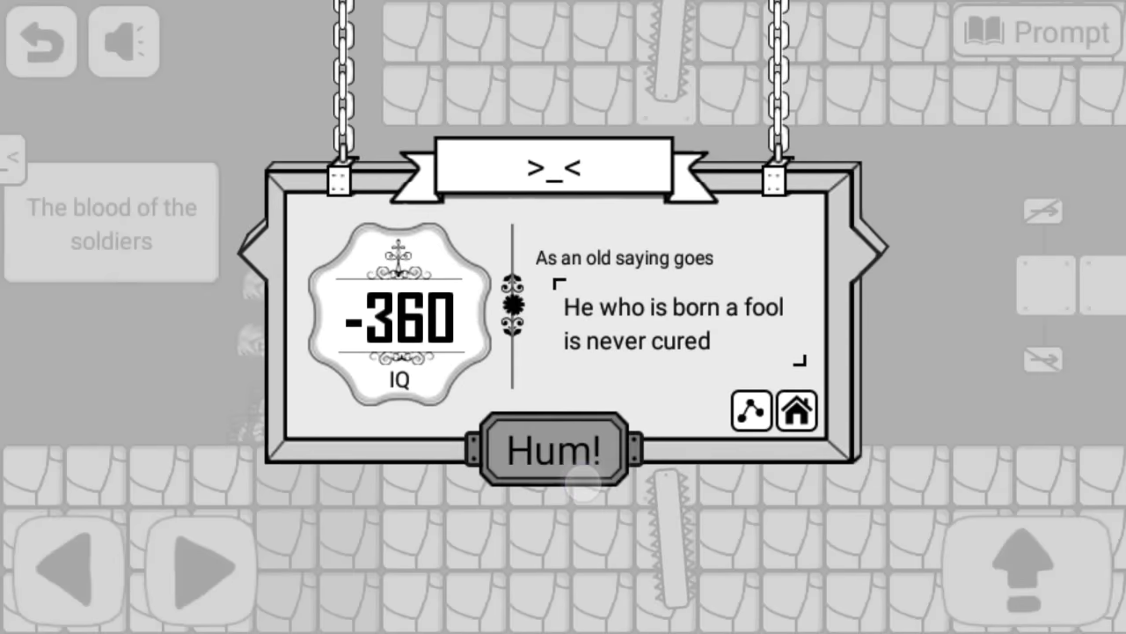
{"action": "left_click", "coordinate": [554, 448]}
{"action": "left_click", "coordinate": [204, 563]}
{"action": "left_click", "coordinate": [968, 572]}
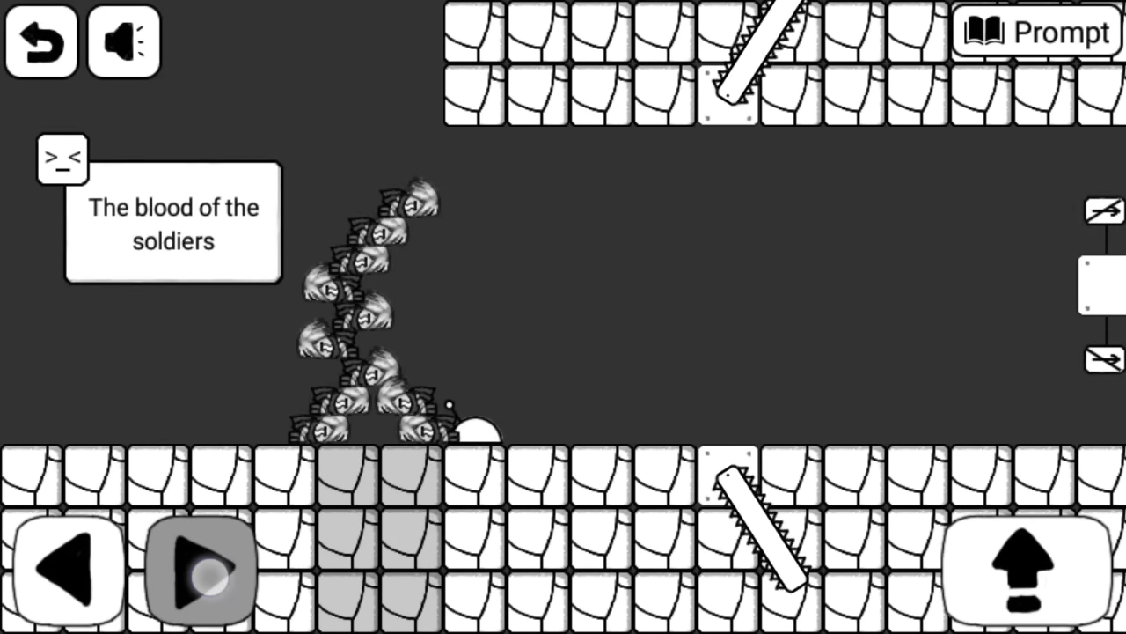
Walk right past the saw blades, jump the floor gap, and restart after falling.
{"action": "left_click", "coordinate": [212, 576]}
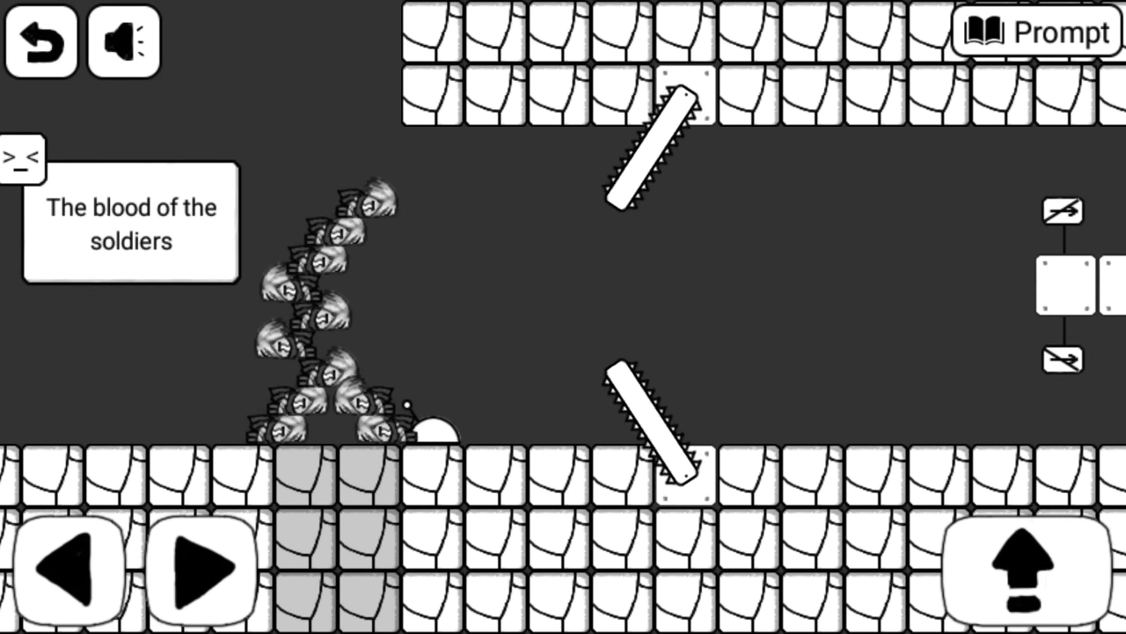
{"action": "left_click", "coordinate": [204, 568]}
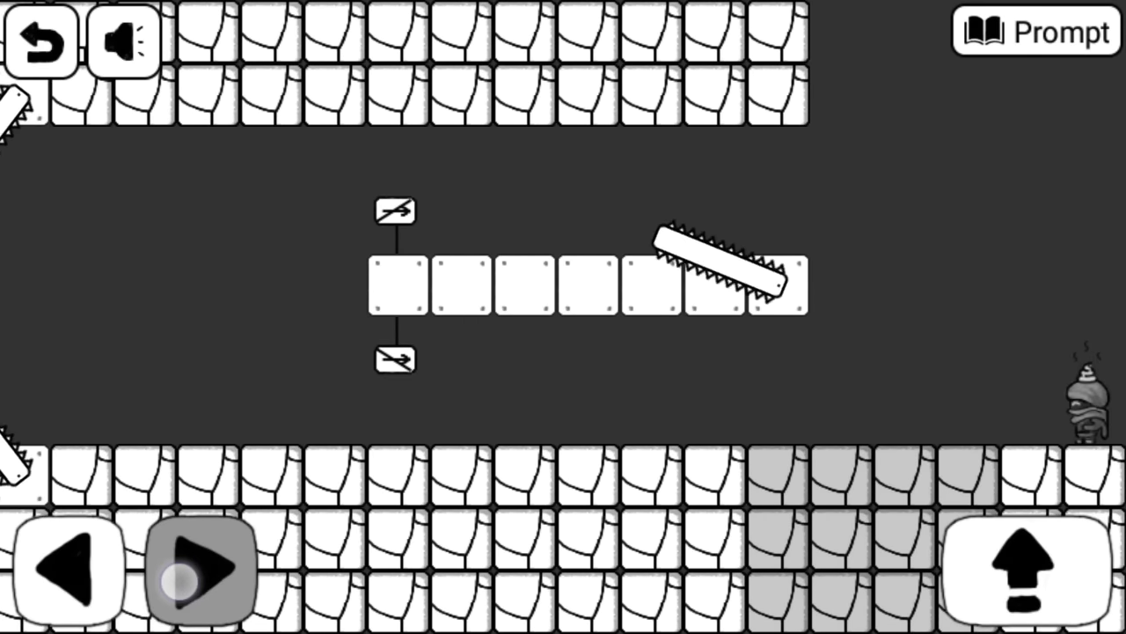
{"action": "left_click", "coordinate": [1021, 572]}
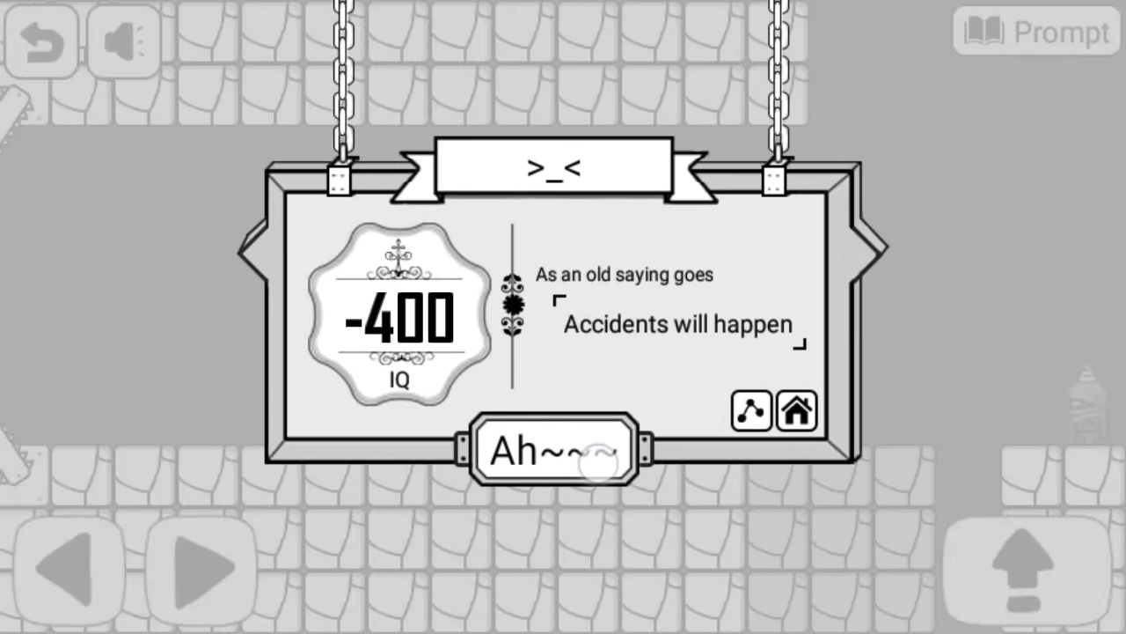
{"action": "left_click", "coordinate": [591, 452]}
Jump across the collapsing floor, restart, and walk right from the pile past the saws.
{"action": "left_click", "coordinate": [194, 563]}
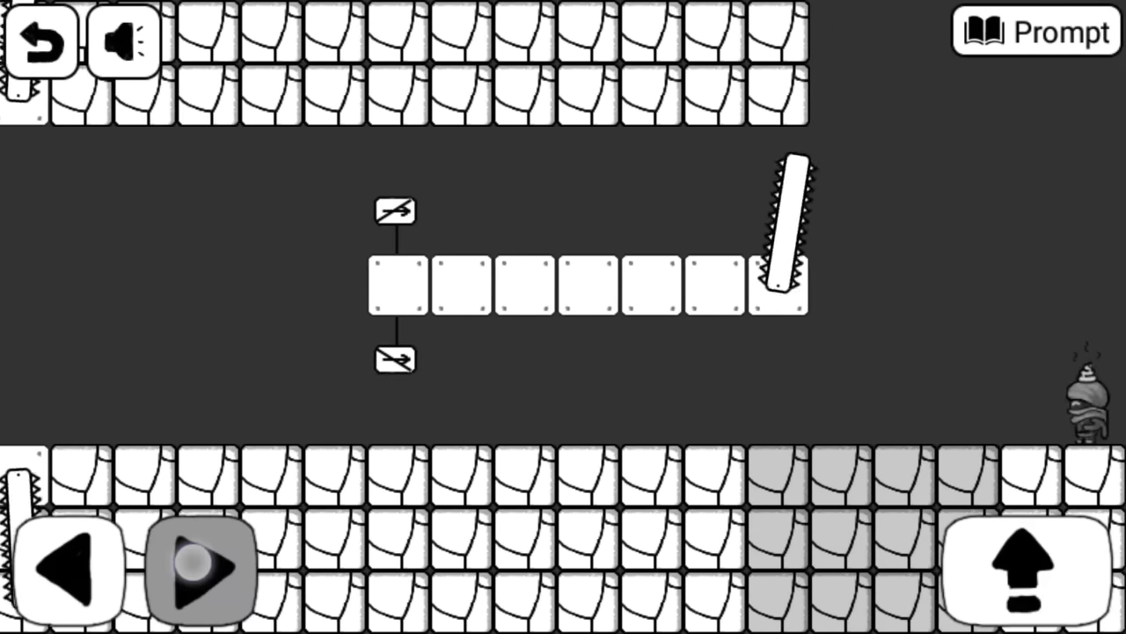
{"action": "left_click", "coordinate": [1025, 568]}
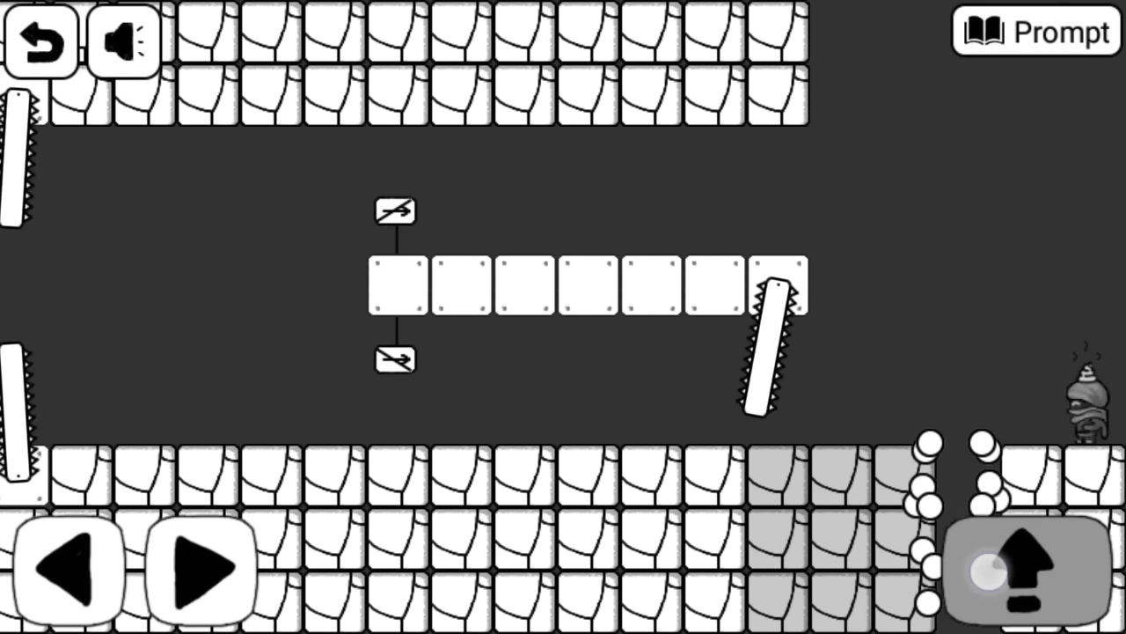
{"action": "left_click", "coordinate": [203, 568]}
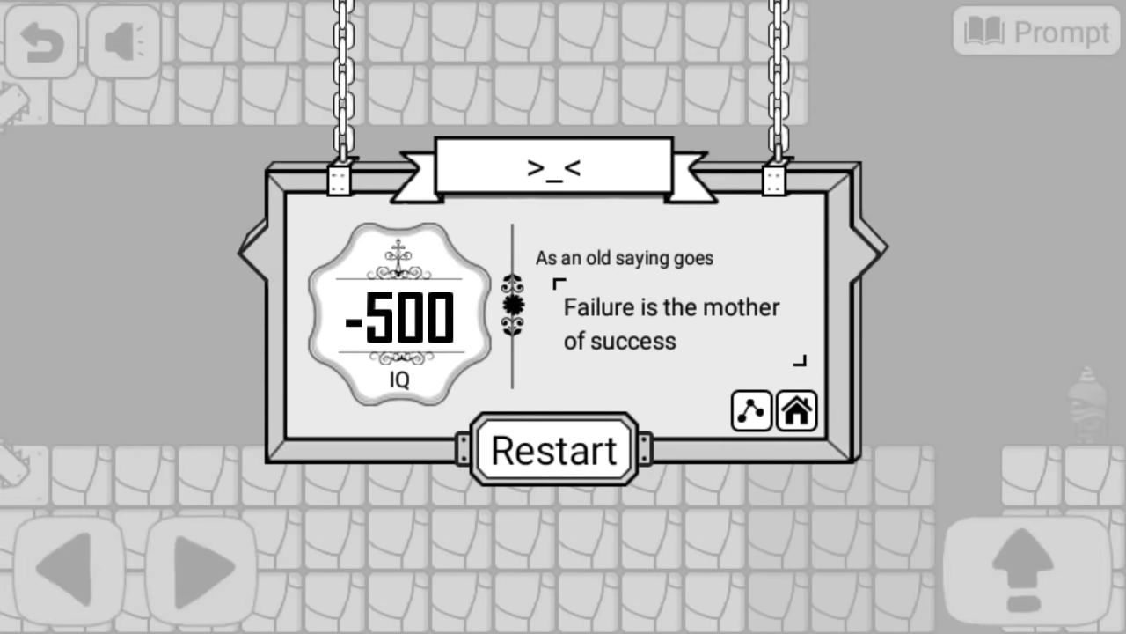
{"action": "left_click", "coordinate": [554, 450]}
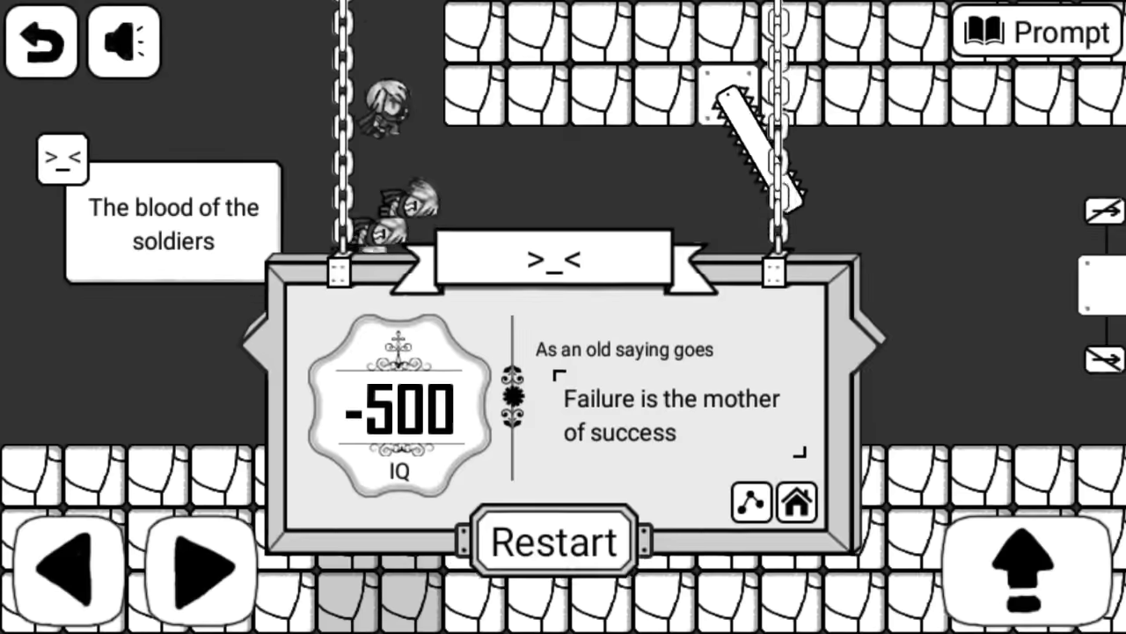
{"action": "left_click", "coordinate": [202, 568]}
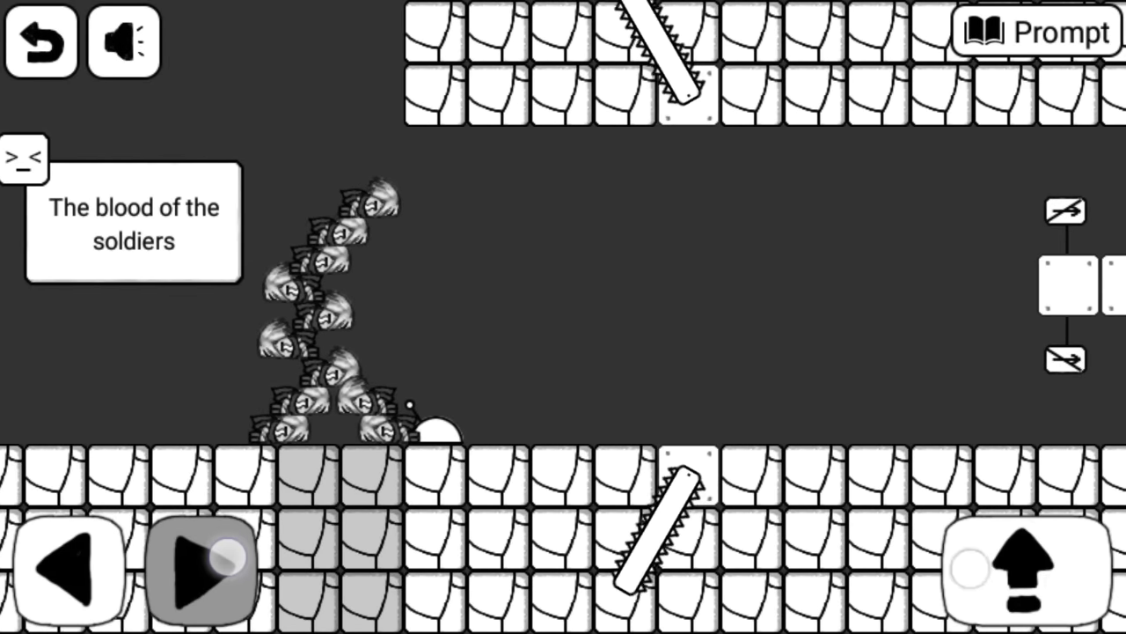
{"action": "left_click", "coordinate": [202, 567]}
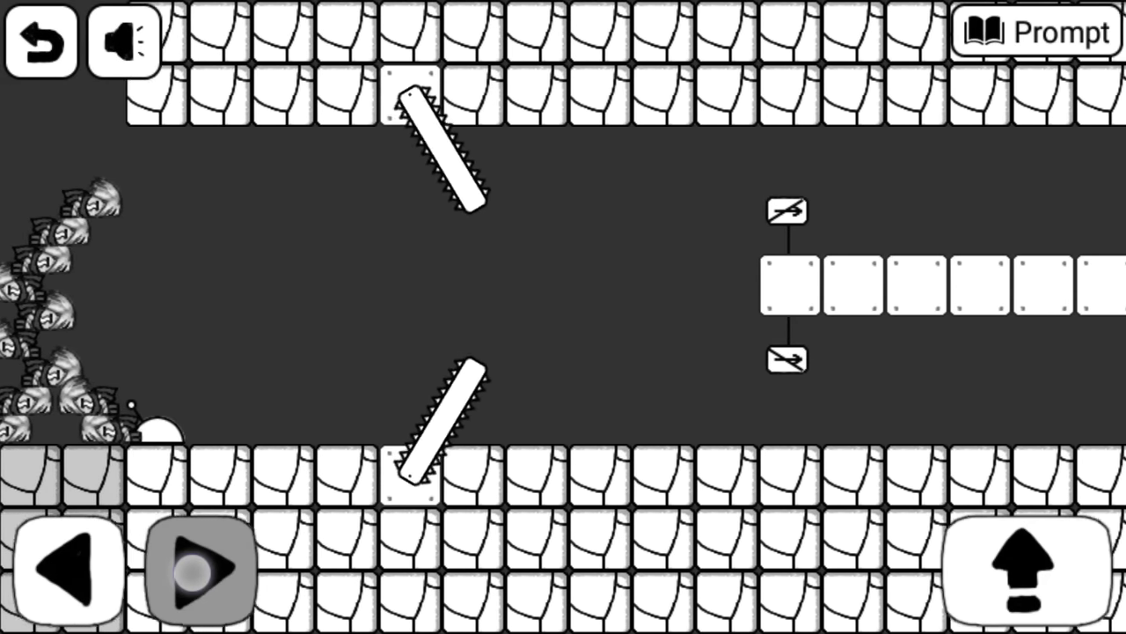